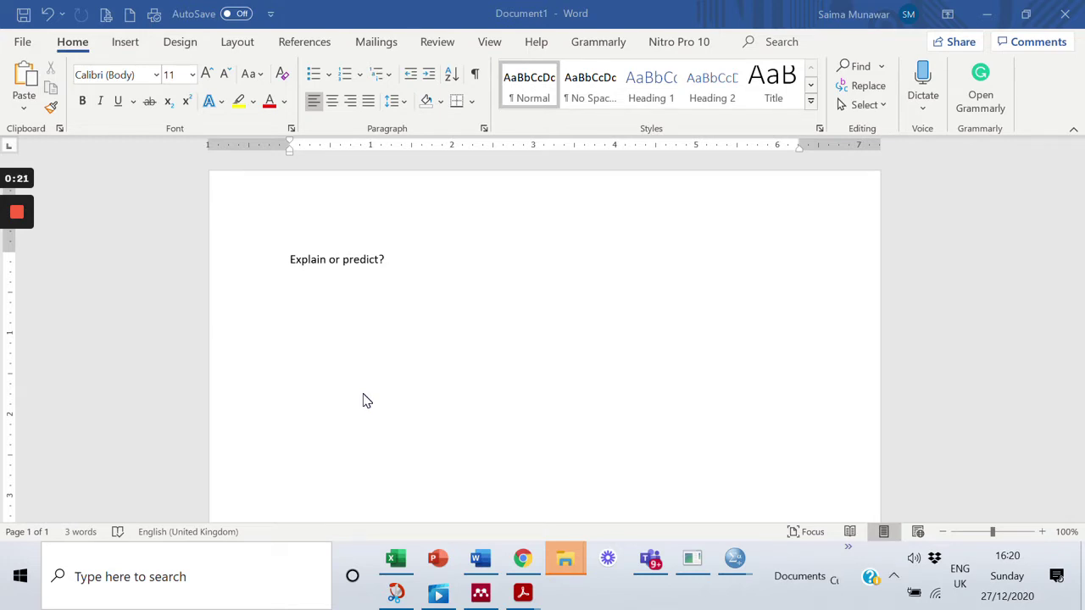
# Step: On new lines below 'Explain or predict?', enter '50 + 8 (IV)', '50 + 8(5)' and '90'
pyautogui.click(387, 260)
pyautogui.press('Return')
pyautogui.press('Return')
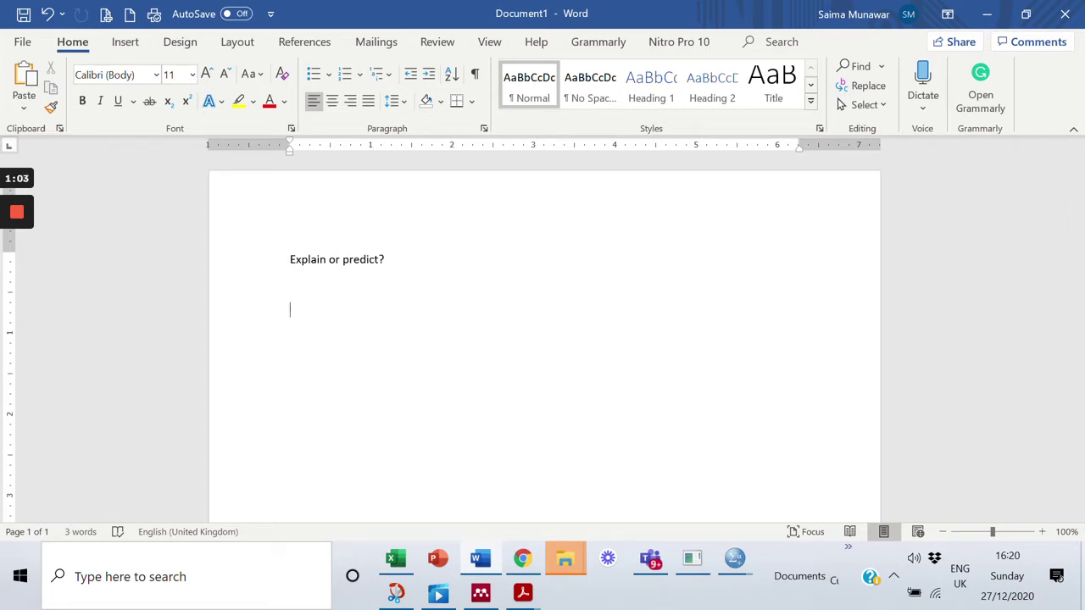
pyautogui.write('50 + 8 (IV)')
pyautogui.press('Return')
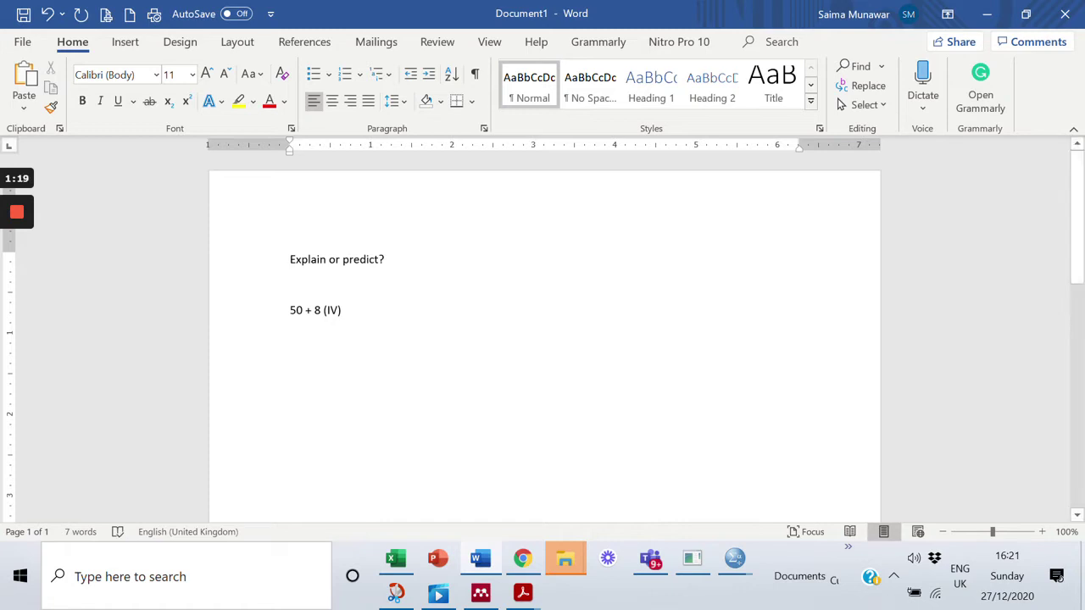
pyautogui.write('50 +')
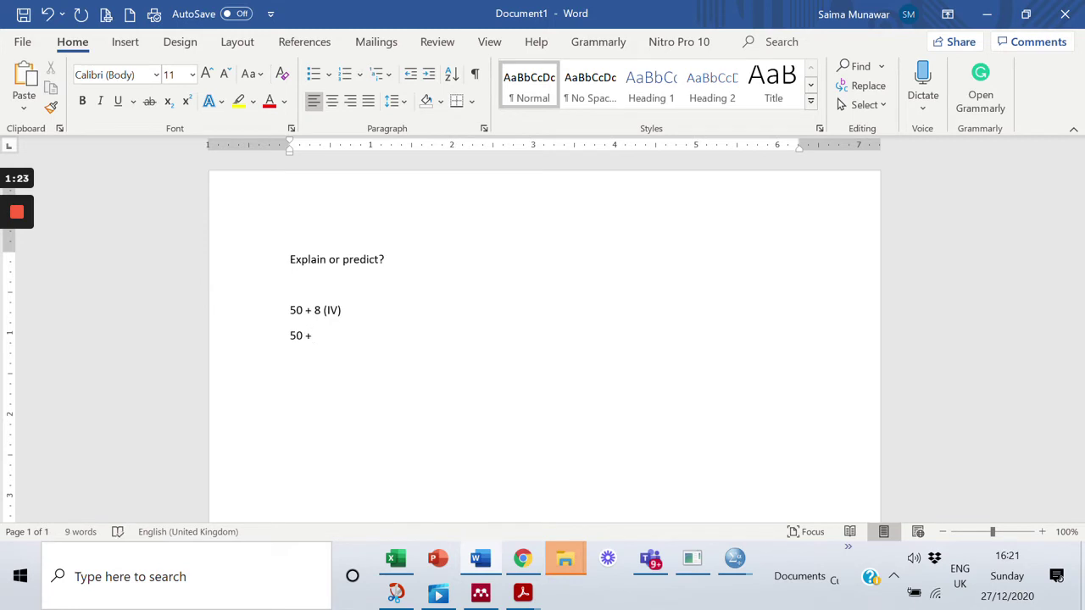
pyautogui.write(' 8')
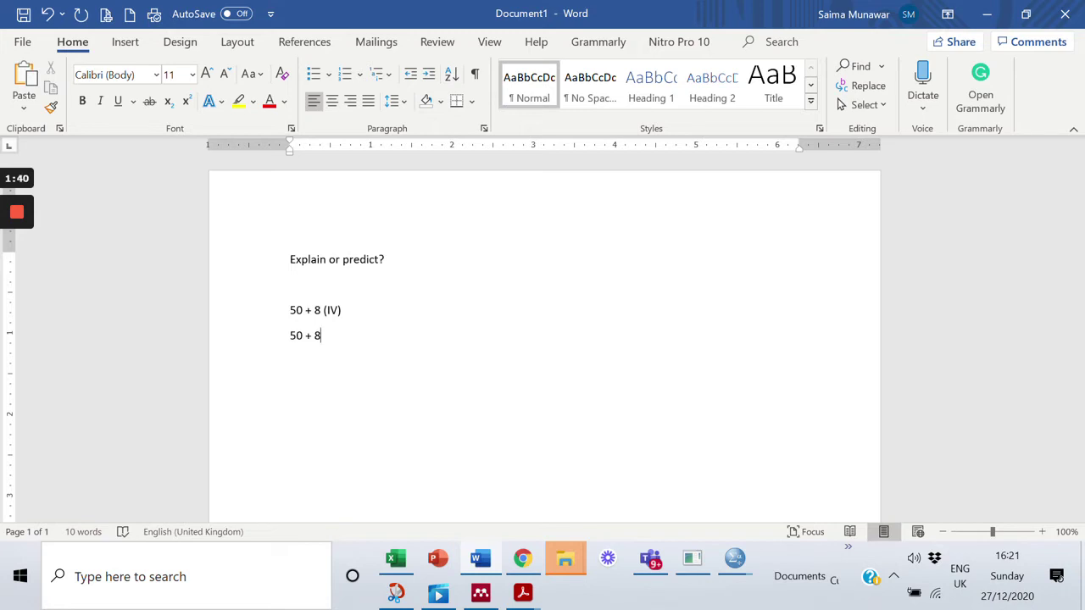
pyautogui.write('5')
pyautogui.press('BackSpace')
pyautogui.write('(5)')
pyautogui.press('Return')
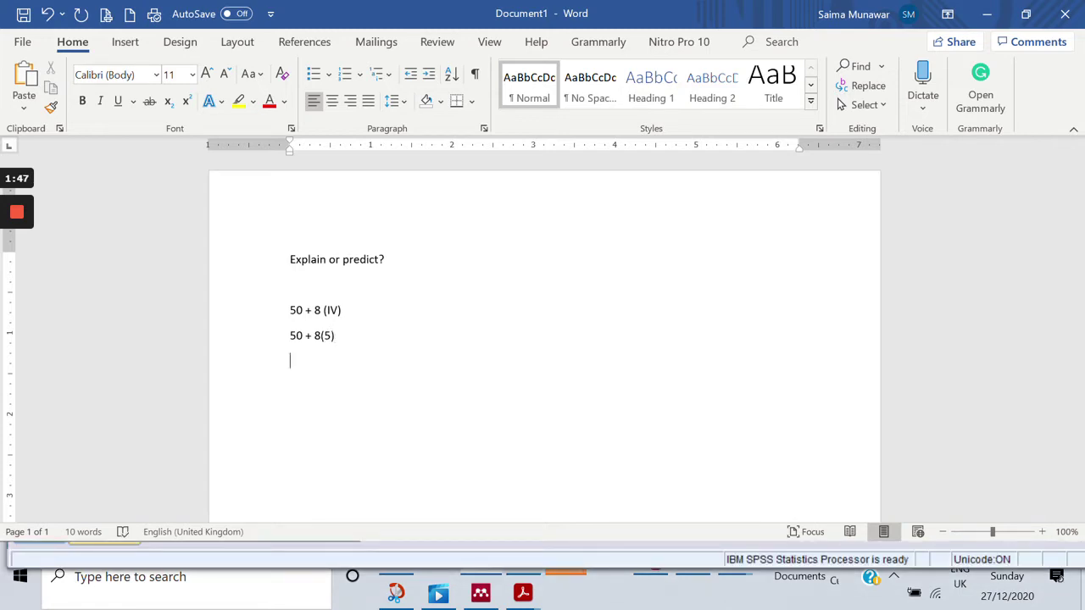
pyautogui.write('90')
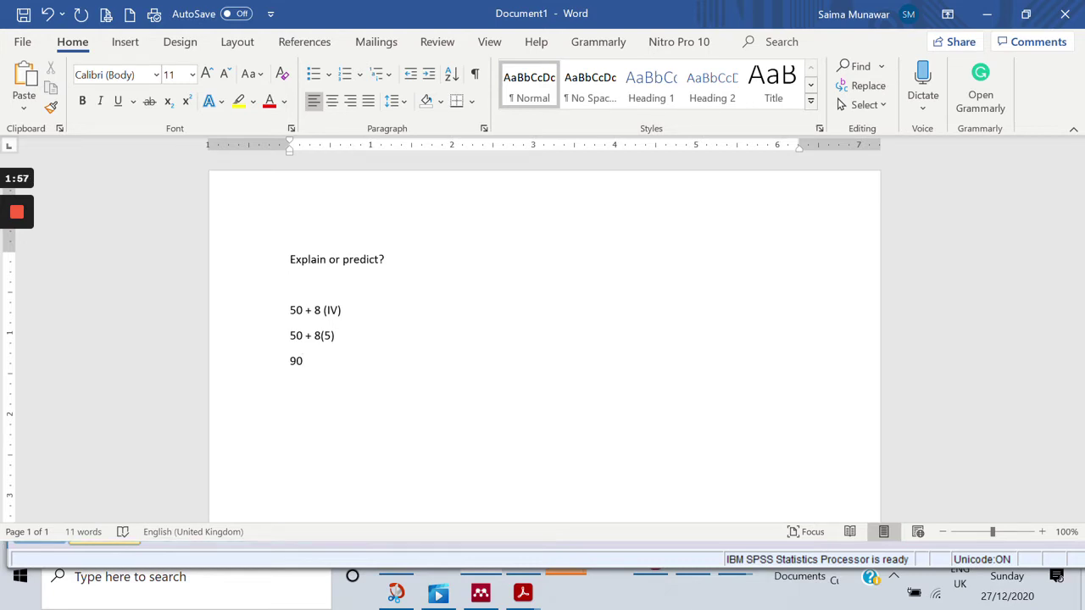
# Step: Add '294/3 = 95' on a new line below 90, leaving an empty line beneath it
pyautogui.press('Return')
pyautogui.write('9')
pyautogui.write(' 24')
pyautogui.press('BackSpace')
pyautogui.press('BackSpace')
pyautogui.press('BackSpace')
pyautogui.press('BackSpace')
pyautogui.write('294')
pyautogui.write('/3 =')
pyautogui.write('95')
pyautogui.press('Return')
pyautogui.click(131, 44)
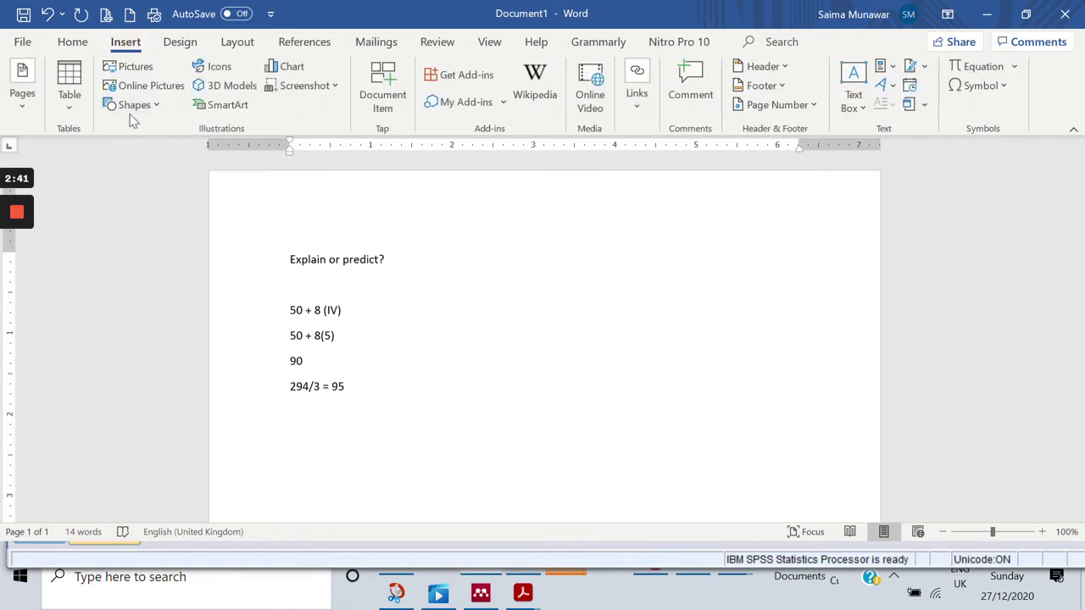
# Step: Insert a 3x1 table below the calculations and shade its first two cells blue
pyautogui.click(74, 89)
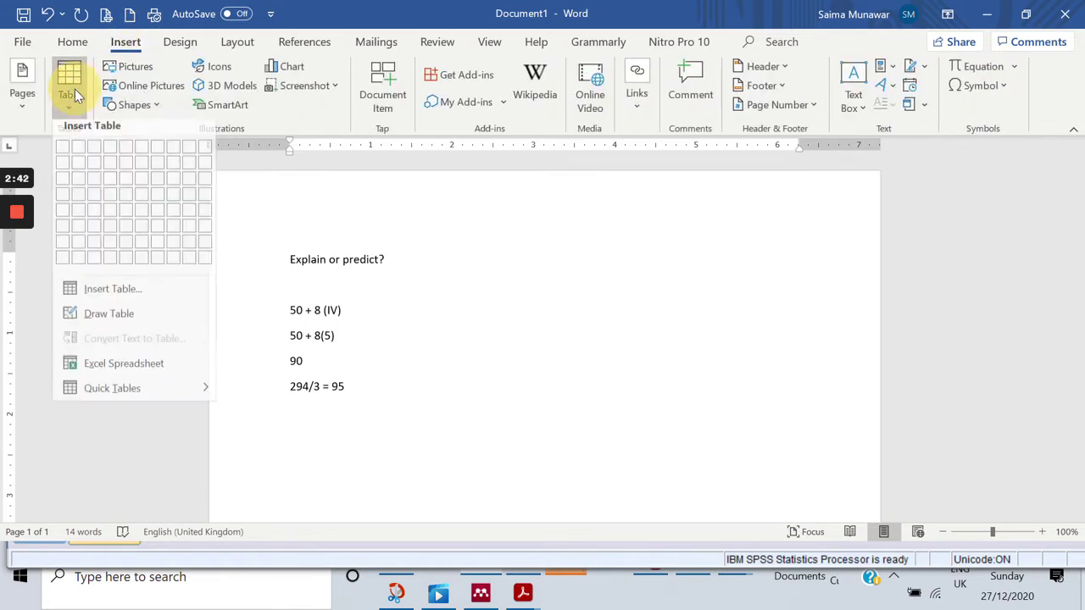
pyautogui.click(93, 153)
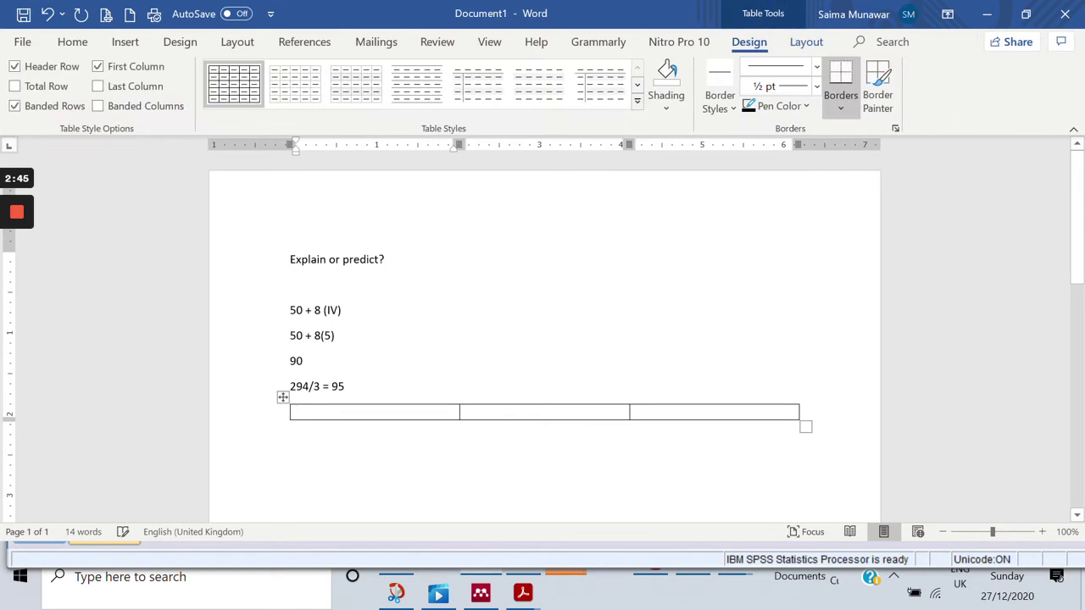
pyautogui.moveTo(374, 412); pyautogui.dragTo(511, 412)
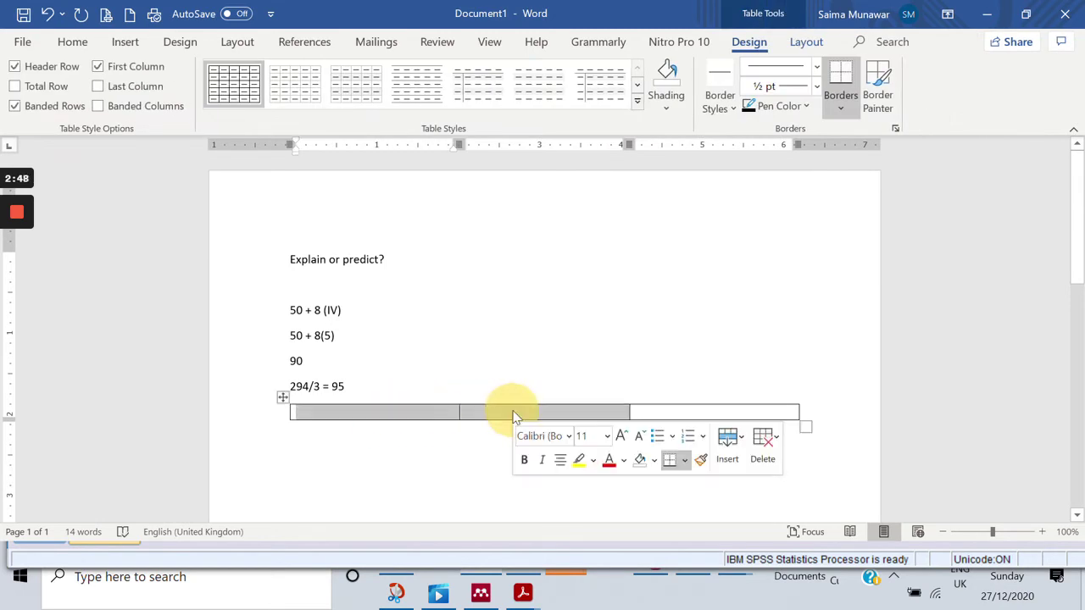
pyautogui.click(668, 110)
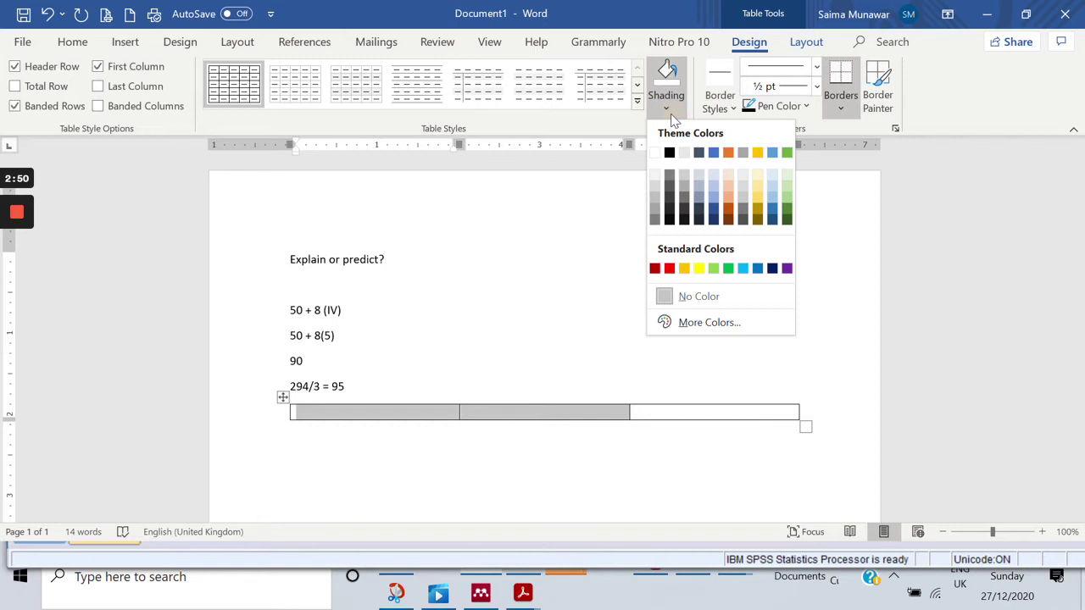
pyautogui.click(716, 204)
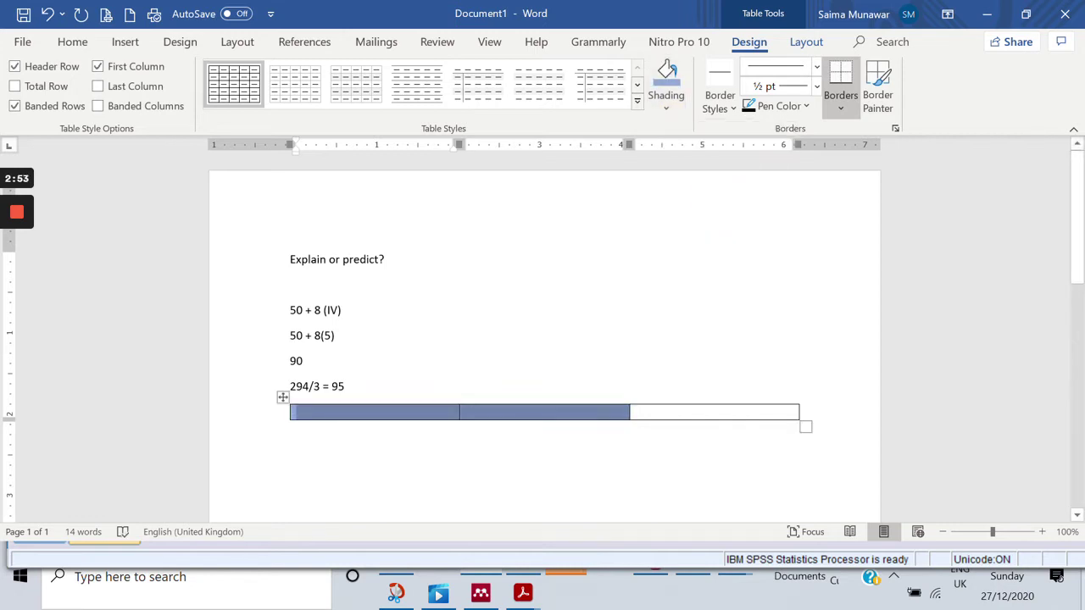
pyautogui.click(556, 471)
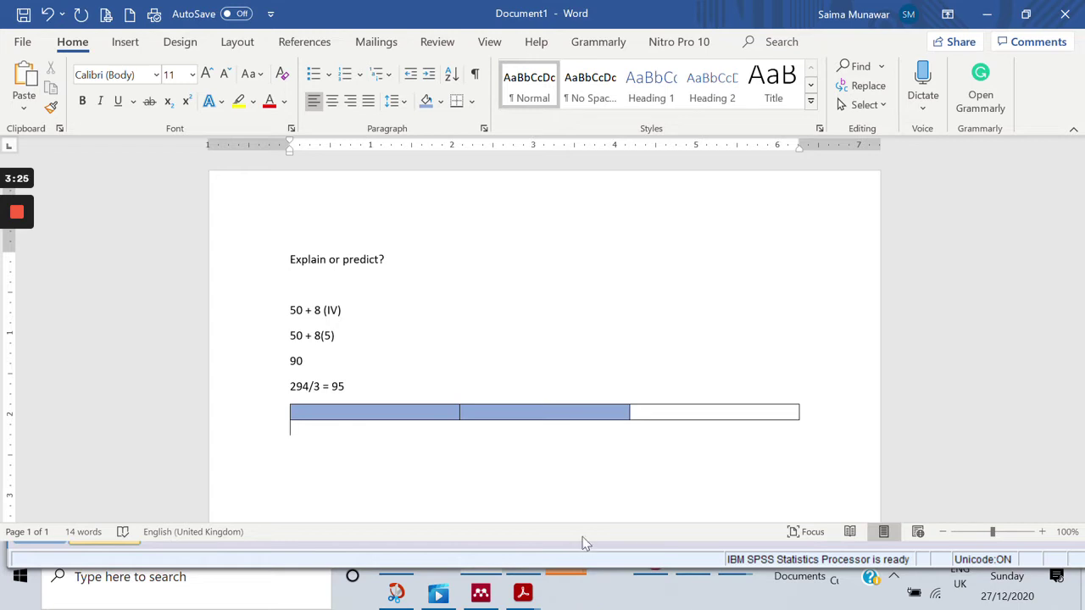
# Step: Switch to SmartPLS and choose PLS Predict from the Calculate menu
pyautogui.click(577, 514)
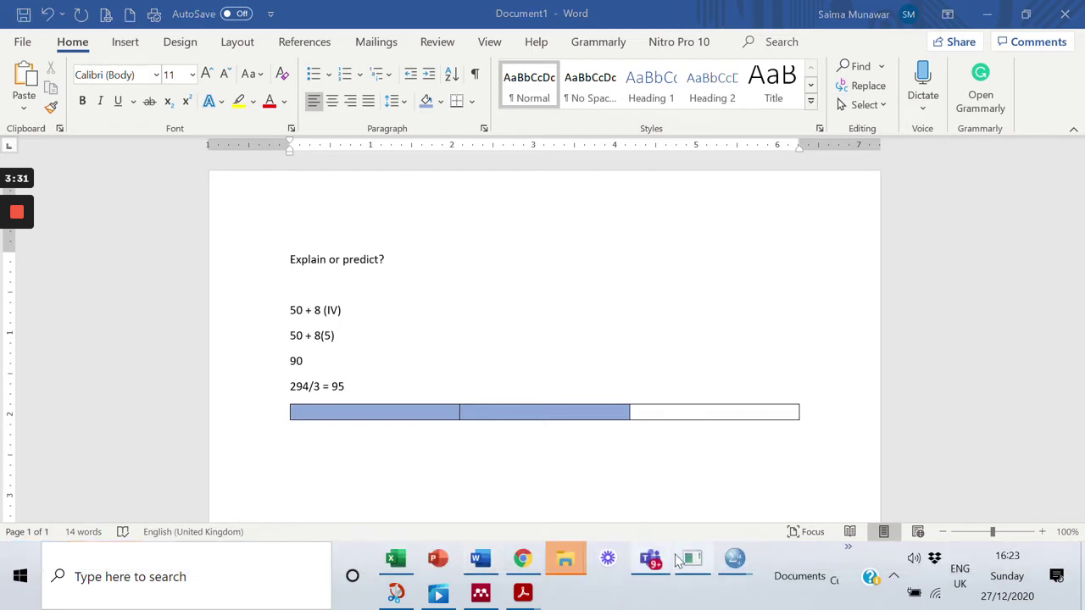
pyautogui.click(687, 563)
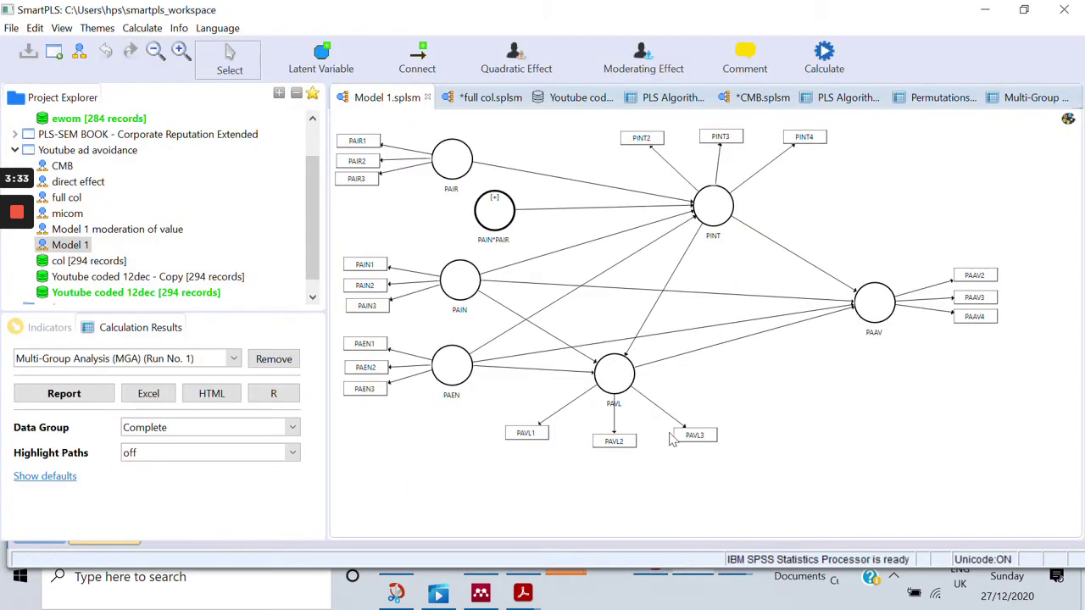
pyautogui.click(822, 58)
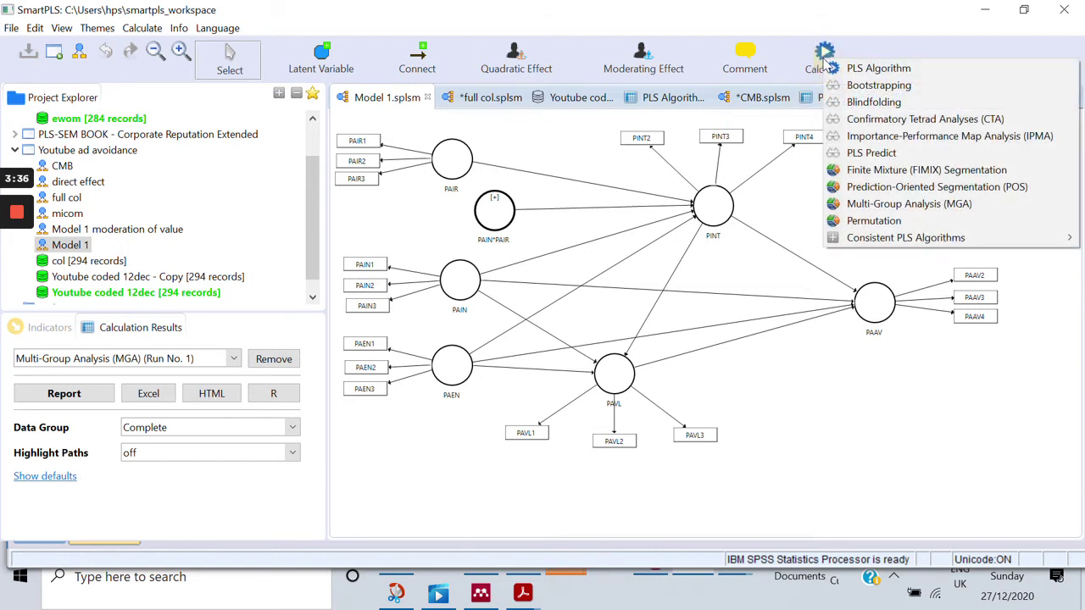
pyautogui.click(873, 155)
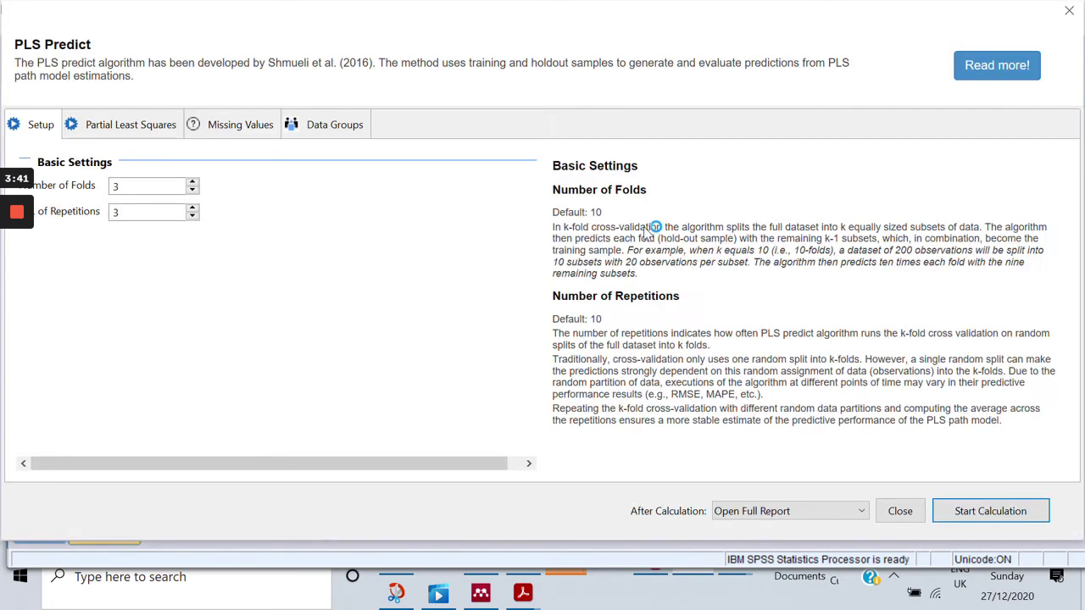
# Step: Run PLS Predict with Number of Folds and Number of Repetitions both at 3
pyautogui.click(118, 188)
pyautogui.click(958, 513)
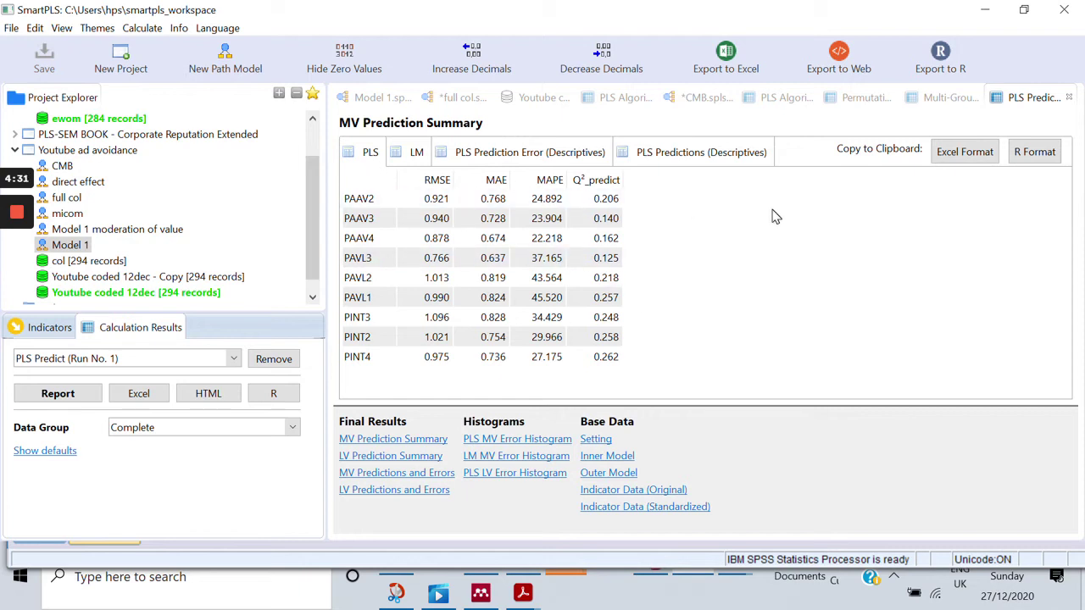
# Step: Copy the PLS MV Prediction Summary in Excel format and switch to the youtube workbook
pyautogui.click(965, 152)
pyautogui.click(963, 151)
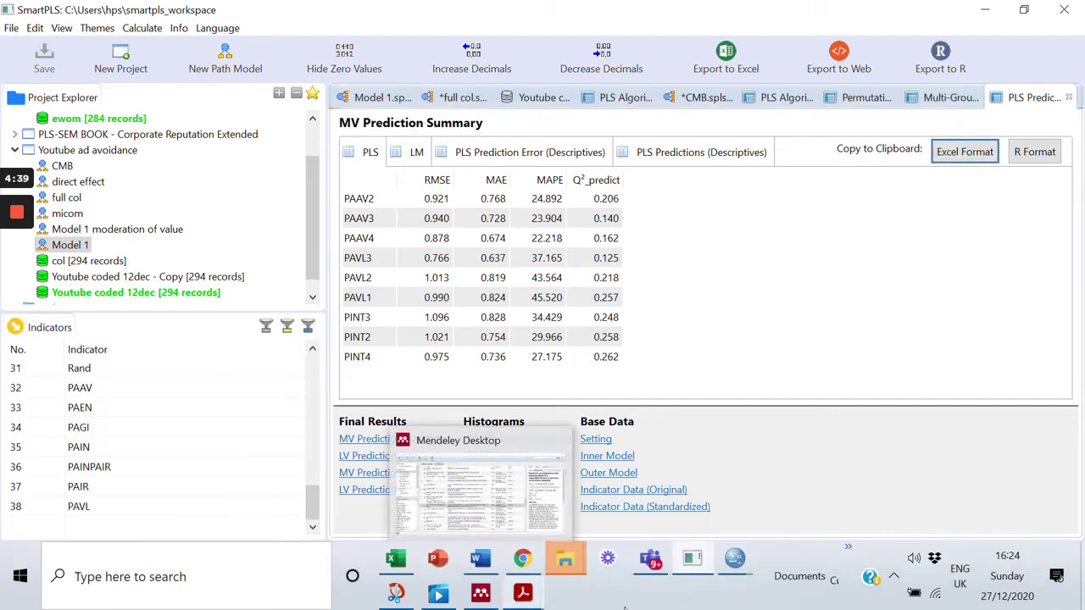
pyautogui.rightClick(522, 593)
pyautogui.click(387, 562)
pyautogui.click(387, 562)
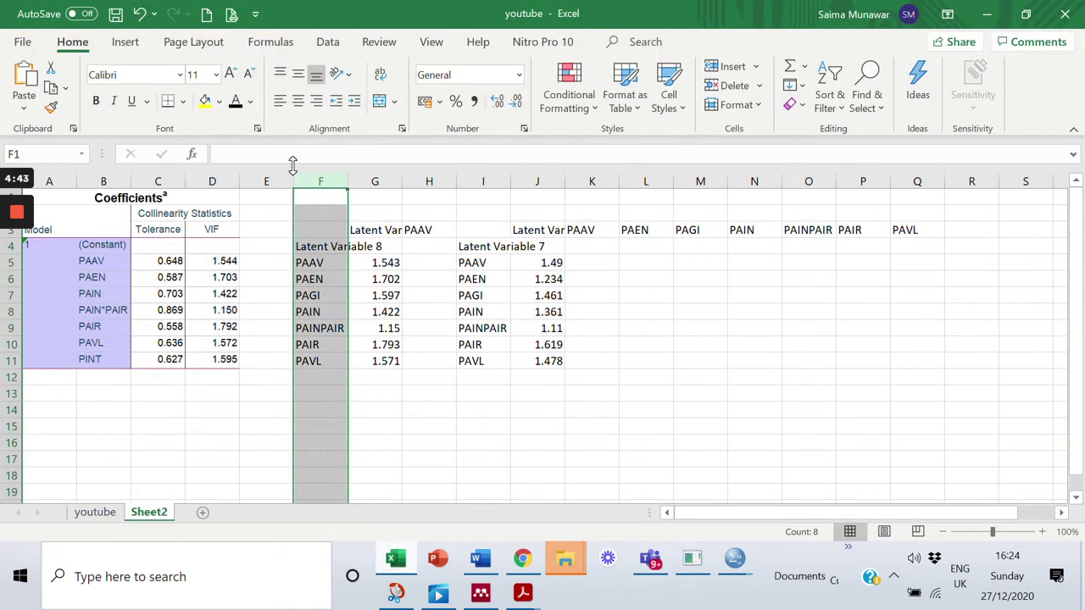
# Step: Paste the PLS summary at A1 of a new workbook, then copy the LM summary and select H1
pyautogui.click(206, 14)
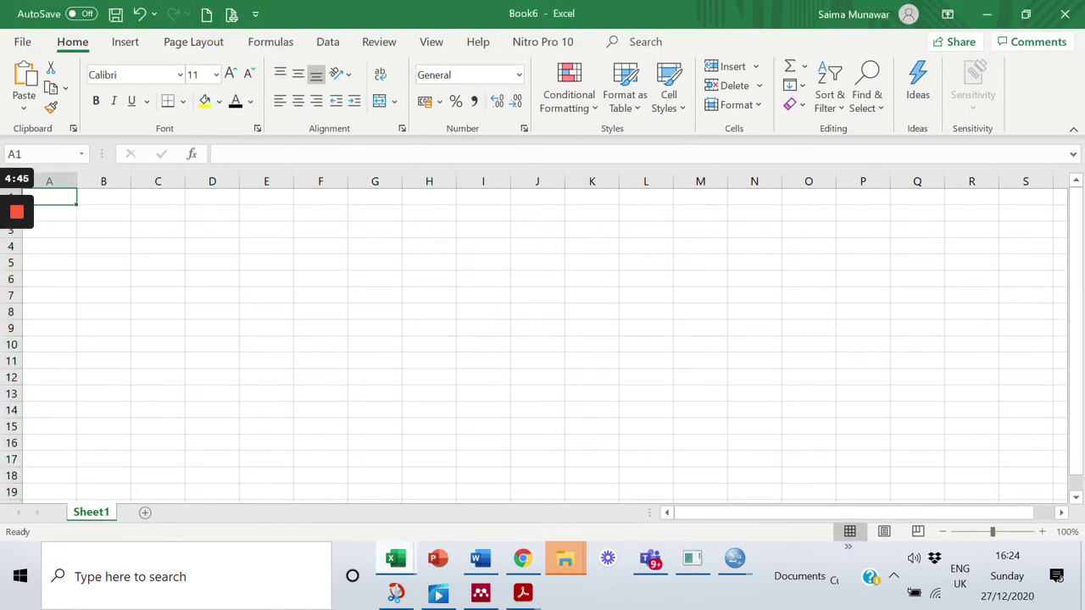
pyautogui.hotkey('ctrl', 'v')
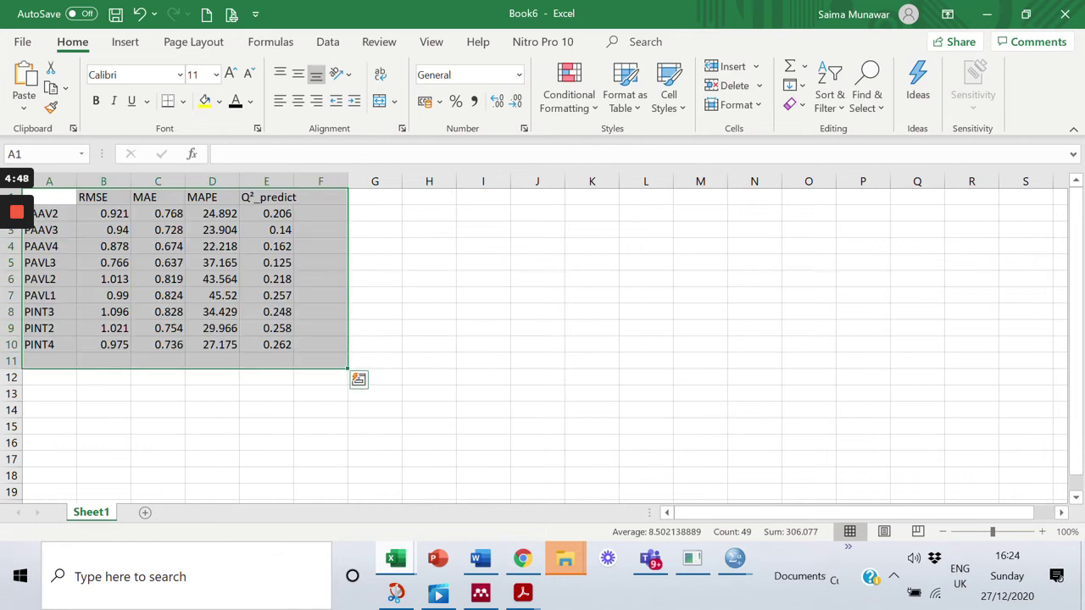
pyautogui.click(692, 561)
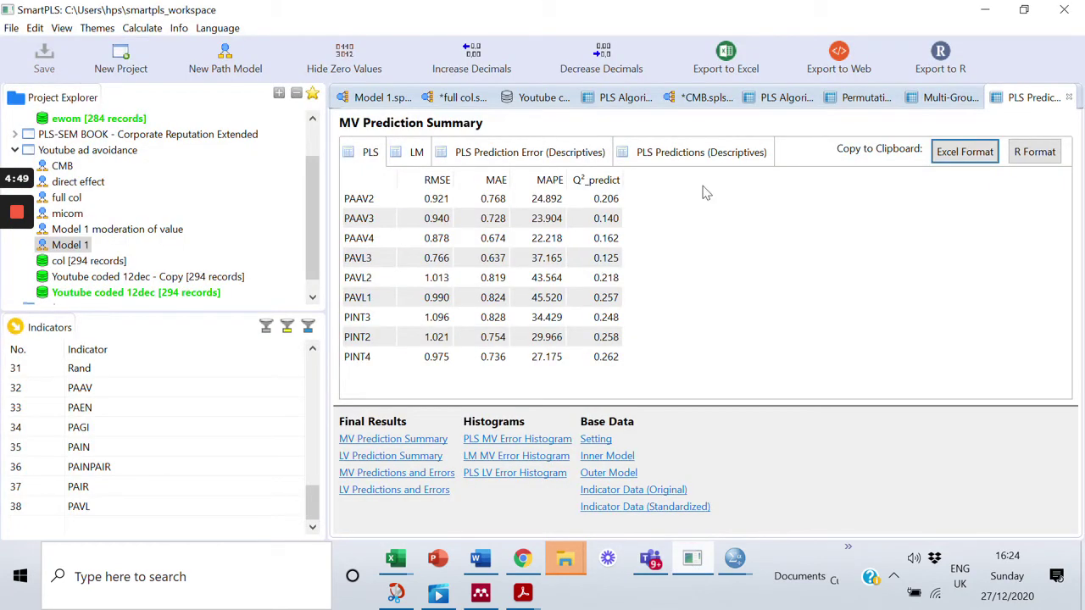
pyautogui.click(415, 153)
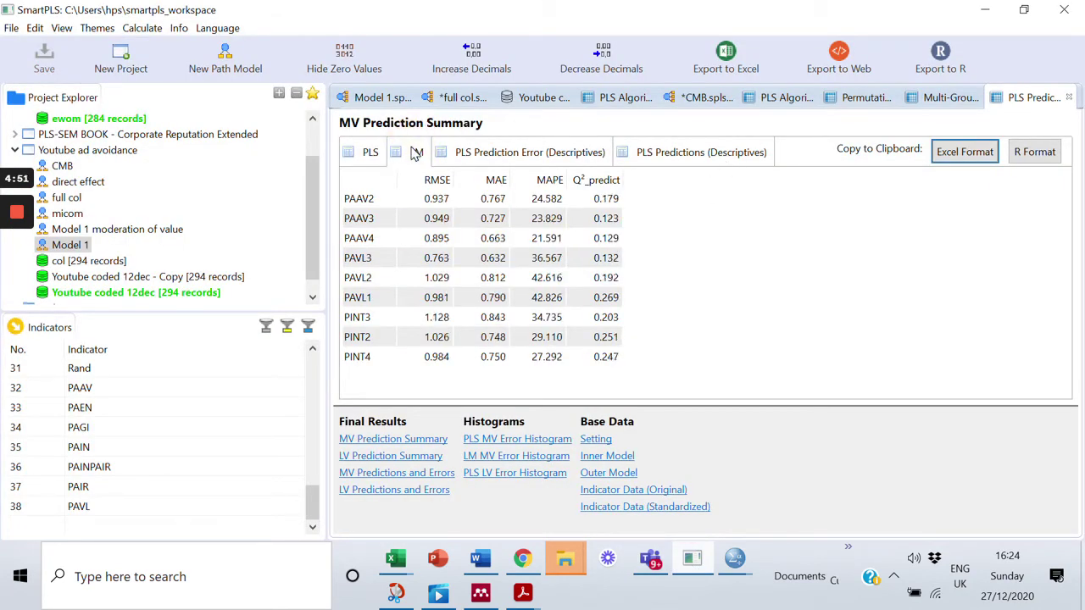
pyautogui.click(958, 151)
pyautogui.click(394, 563)
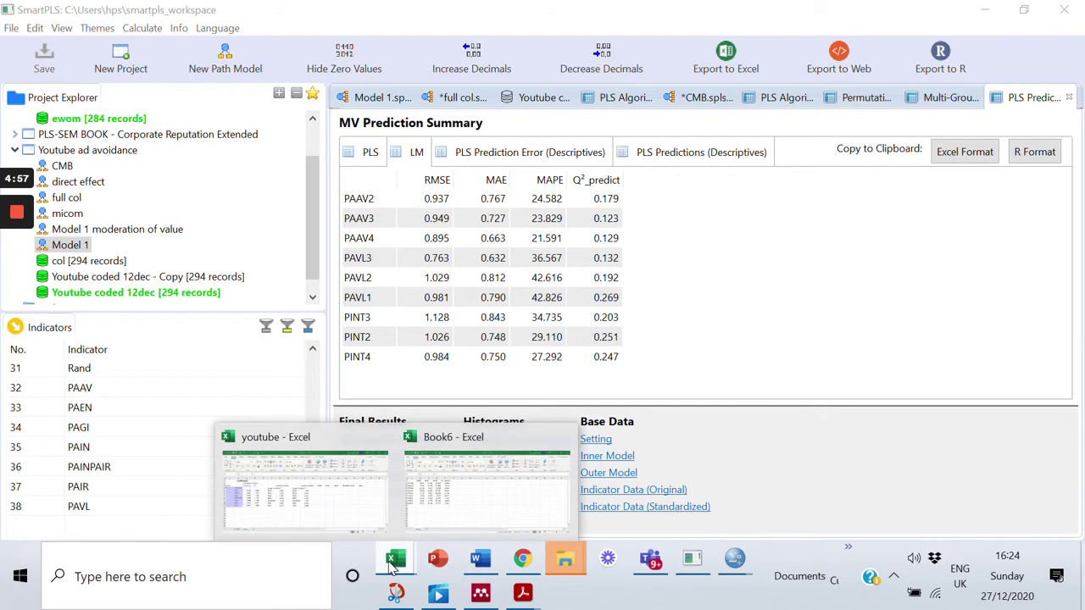
pyautogui.click(454, 483)
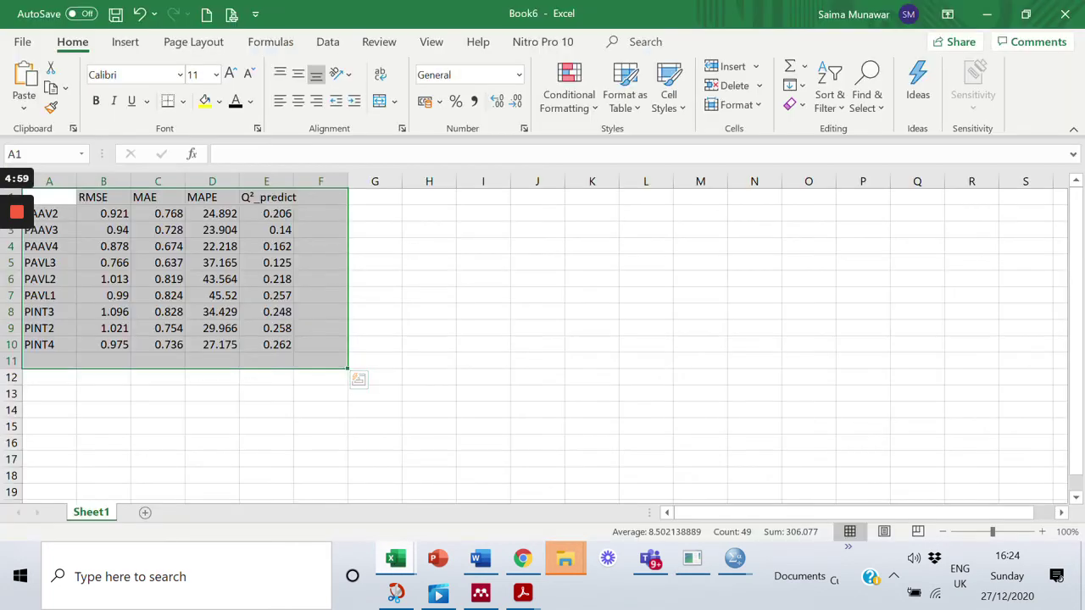
pyautogui.click(430, 195)
# Step: Paste the LM summary at H1 and label the tables 'PLS' in A1 and 'LM' in H1
pyautogui.hotkey('ctrl', 'v')
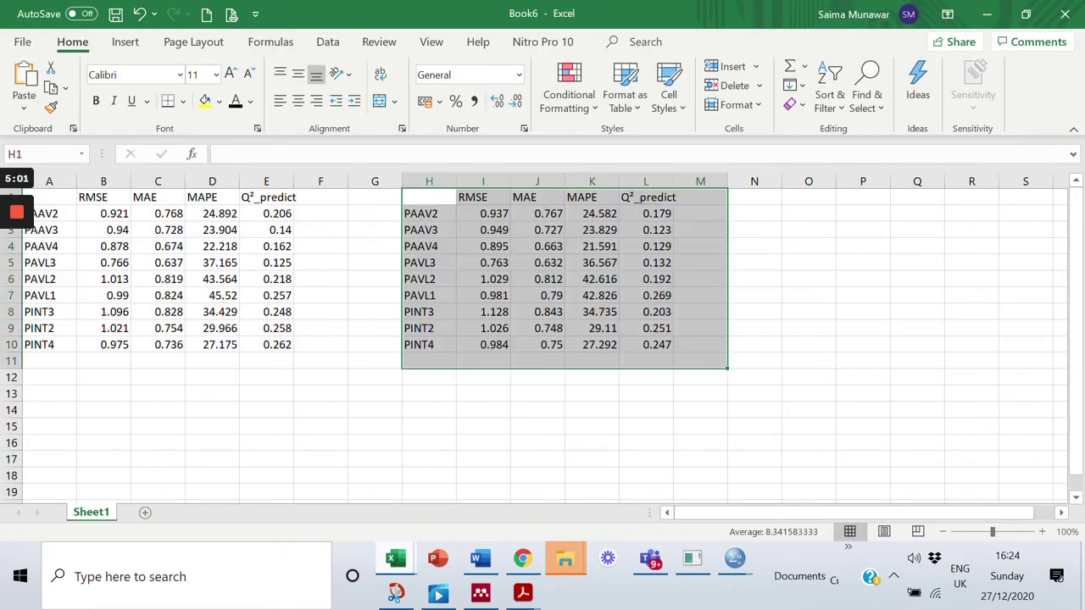
pyautogui.click(767, 261)
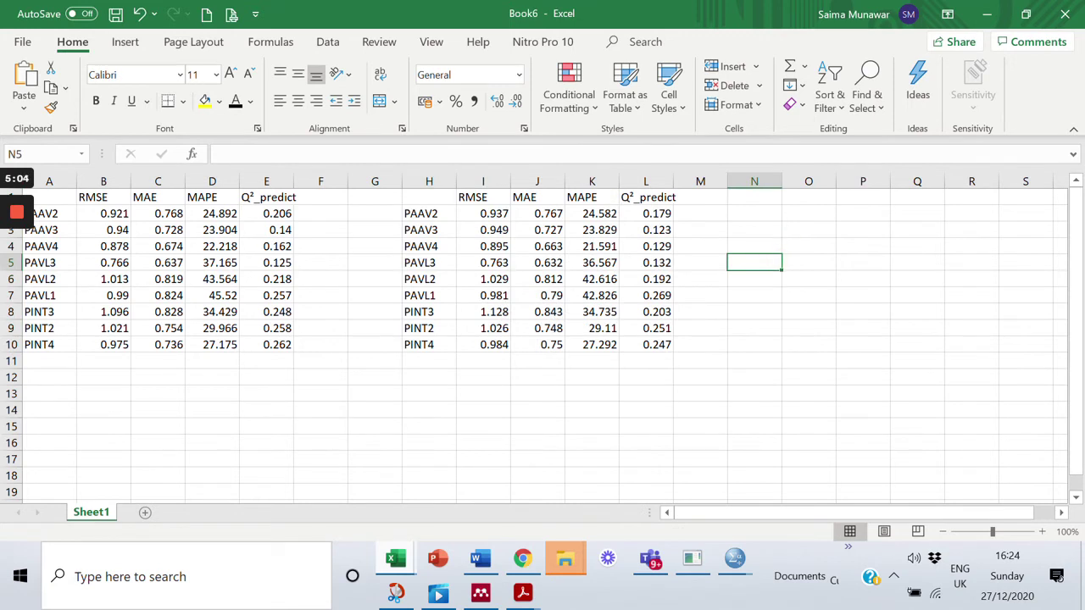
pyautogui.click(49, 197)
pyautogui.write('P')
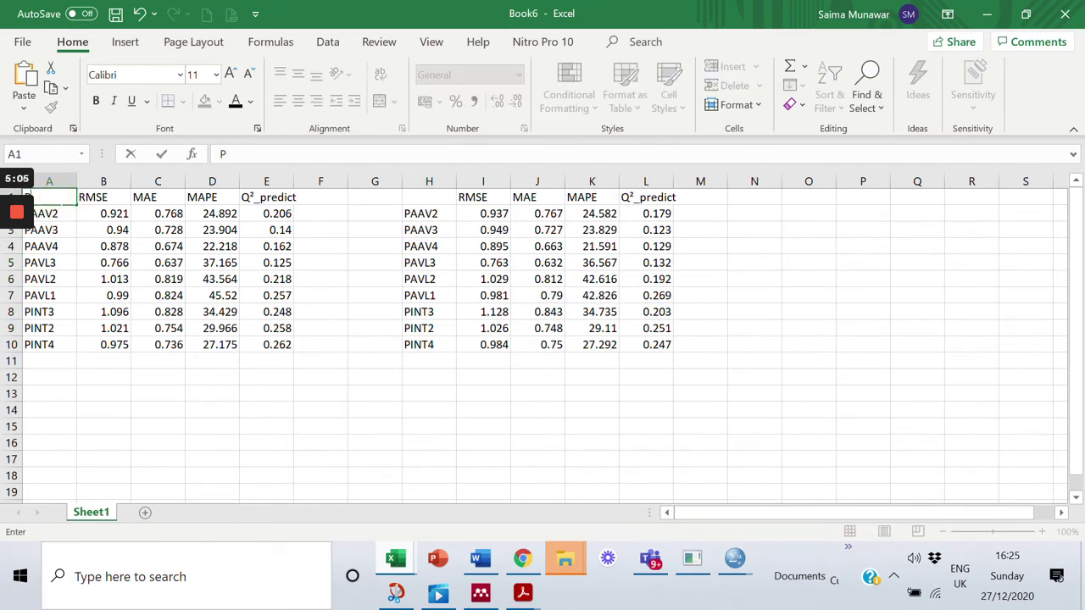
pyautogui.write('LS')
pyautogui.click(429, 197)
pyautogui.write('LM')
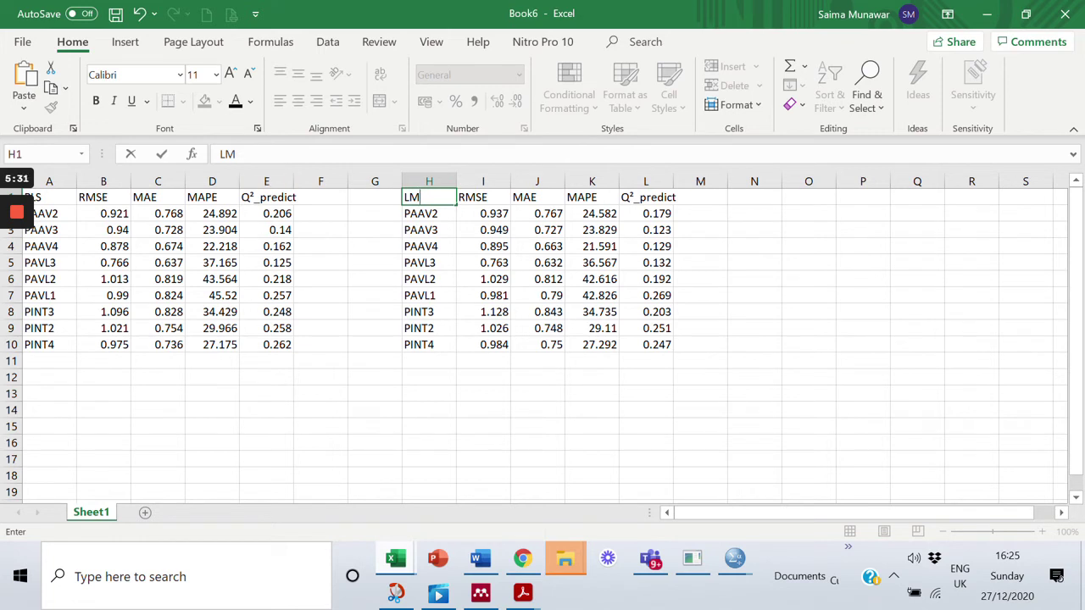
pyautogui.moveTo(266, 197); pyautogui.dragTo(273, 345)
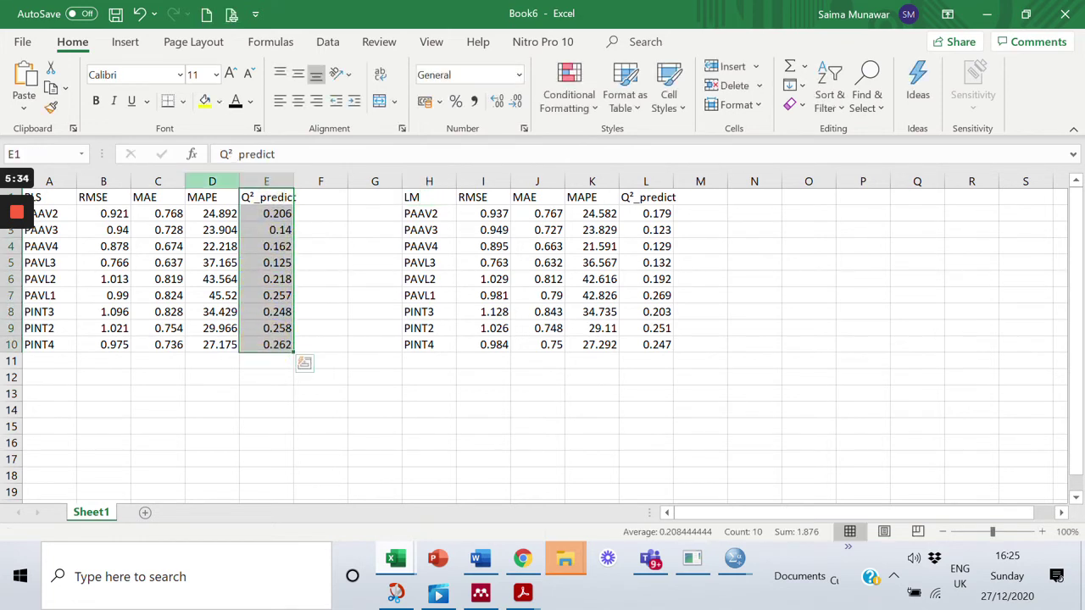
# Step: Fill the PLS Q²_predict cells E1:E10 light blue and type '> 0' in E12
pyautogui.click(218, 101)
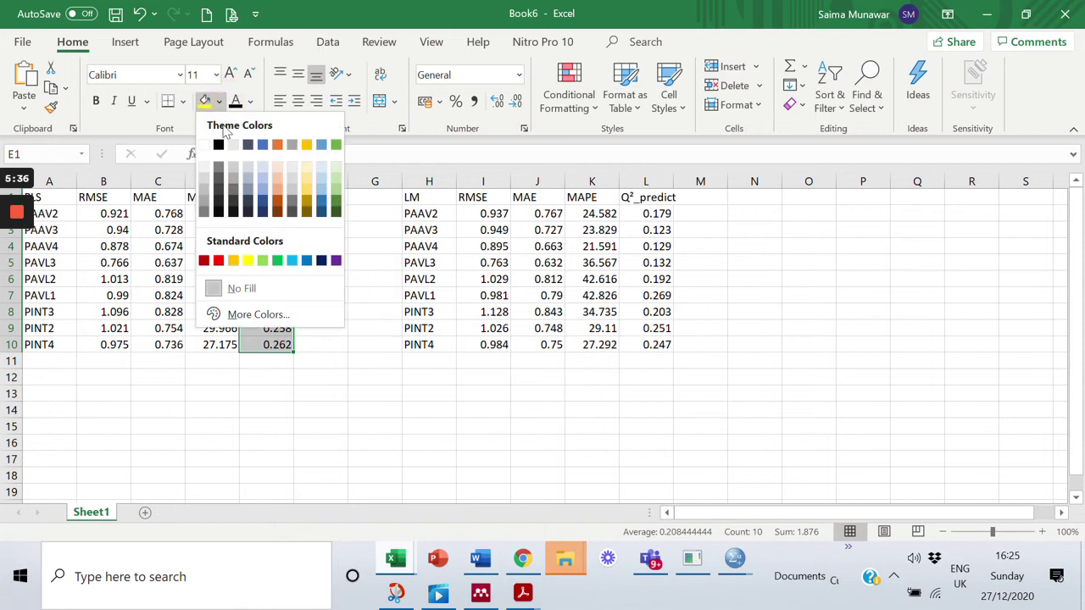
pyautogui.click(260, 181)
pyautogui.click(266, 377)
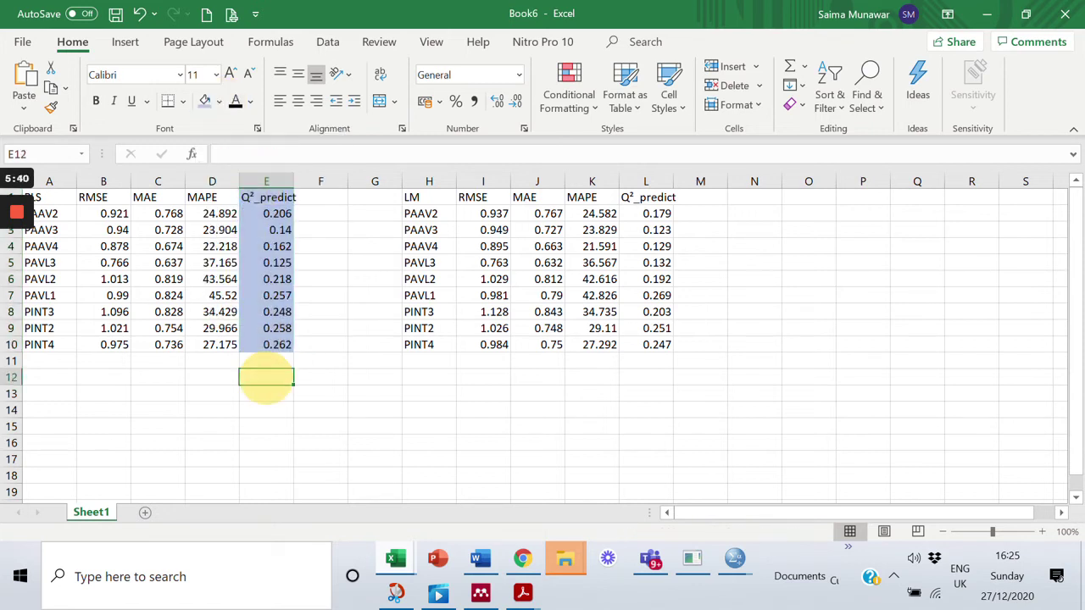
pyautogui.write('>')
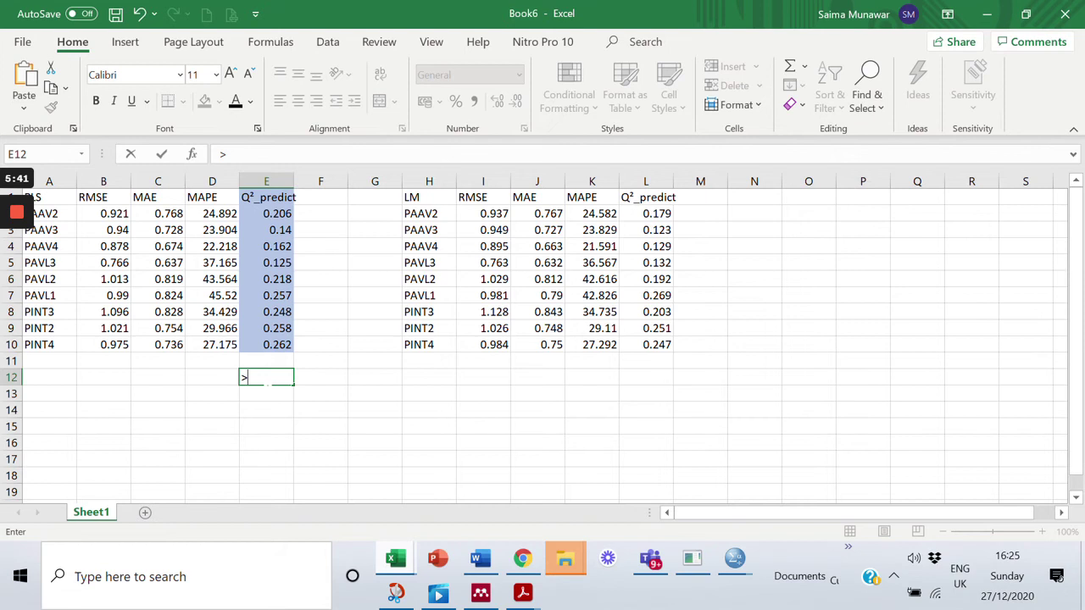
pyautogui.write(' 0')
pyautogui.click(339, 394)
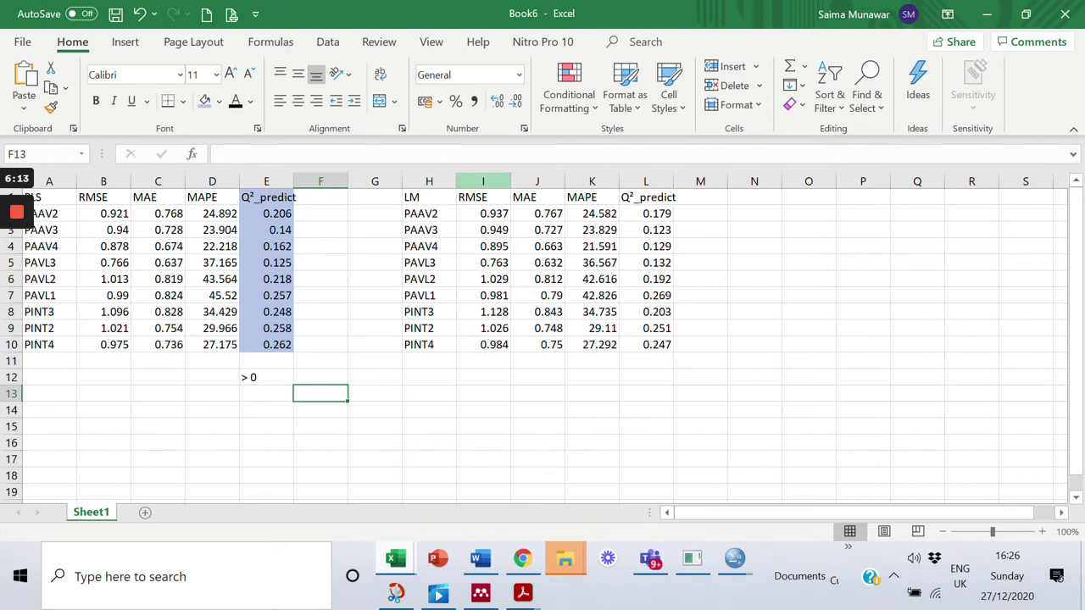
pyautogui.click(483, 182)
# Step: Shade the LM RMSE values I2:I10 and PLS RMSE values B2:B10 grey
pyautogui.click(483, 214)
pyautogui.moveTo(483, 213); pyautogui.dragTo(472, 339)
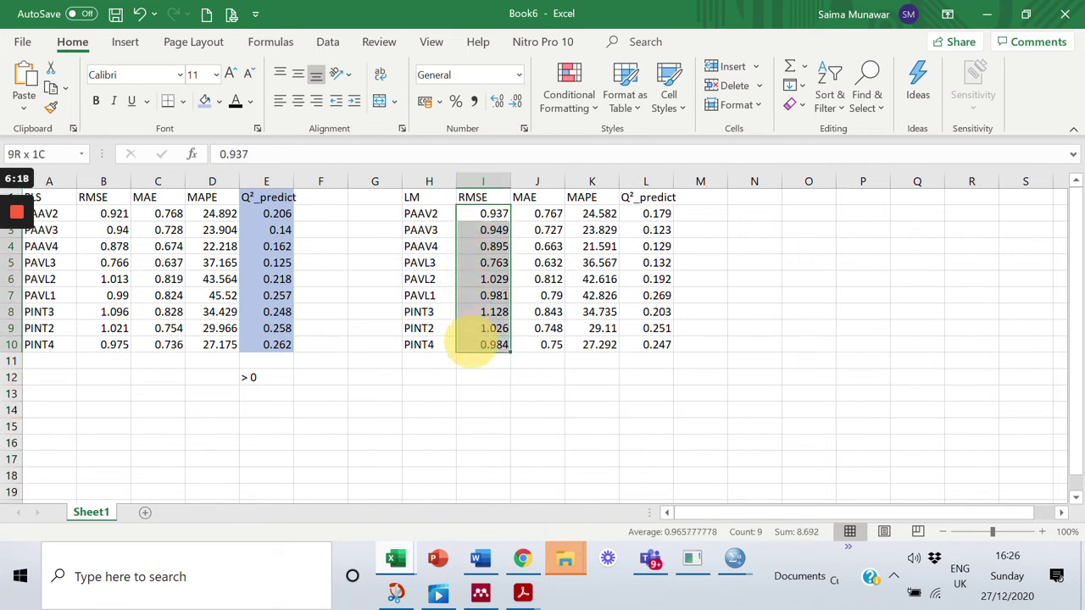
pyautogui.click(475, 346)
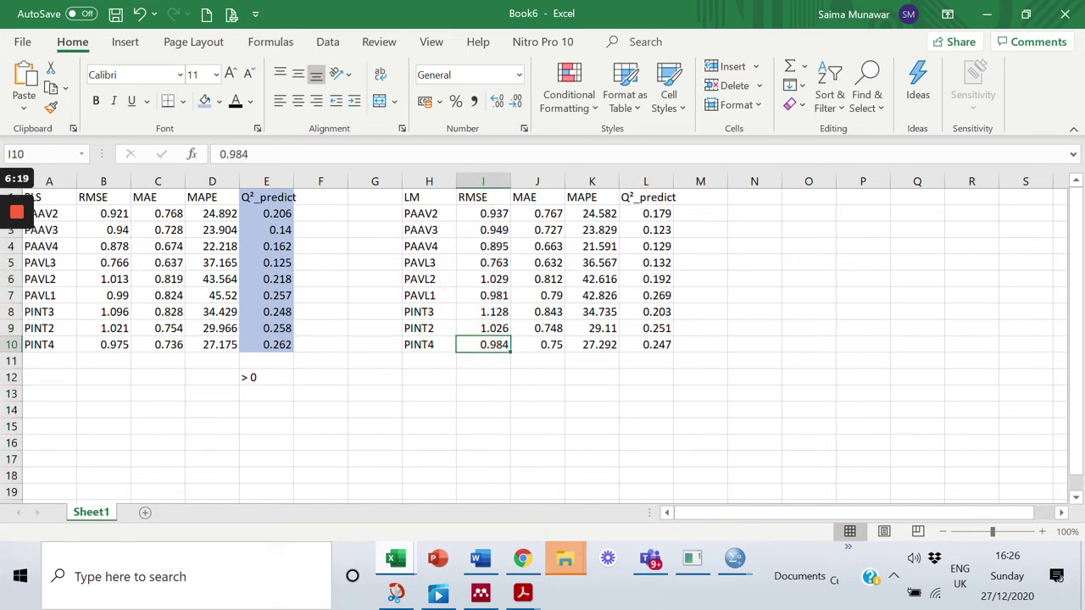
pyautogui.moveTo(483, 214); pyautogui.dragTo(475, 353)
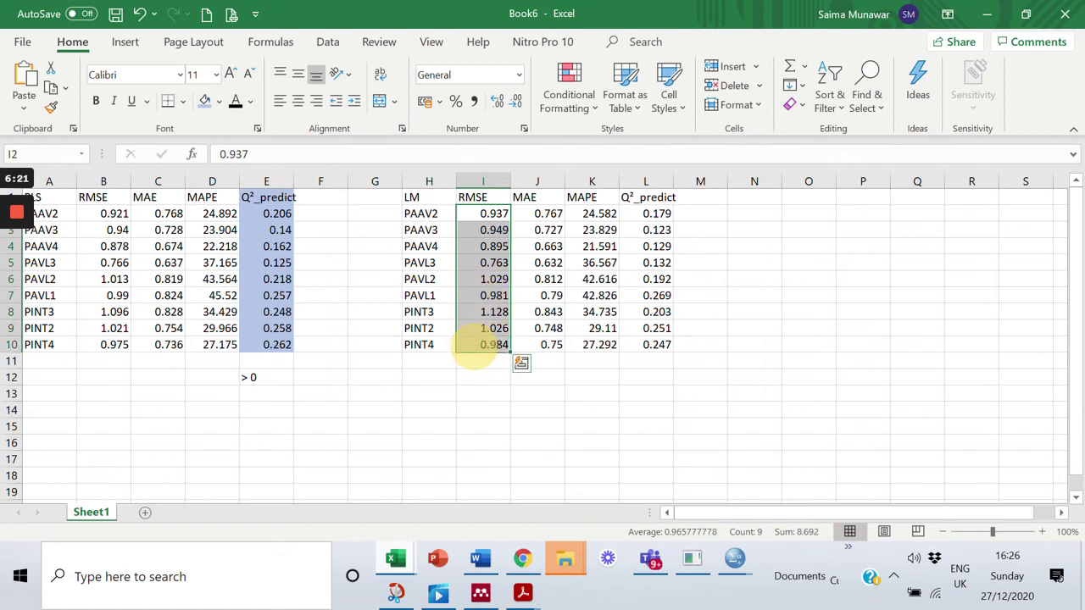
pyautogui.click(219, 101)
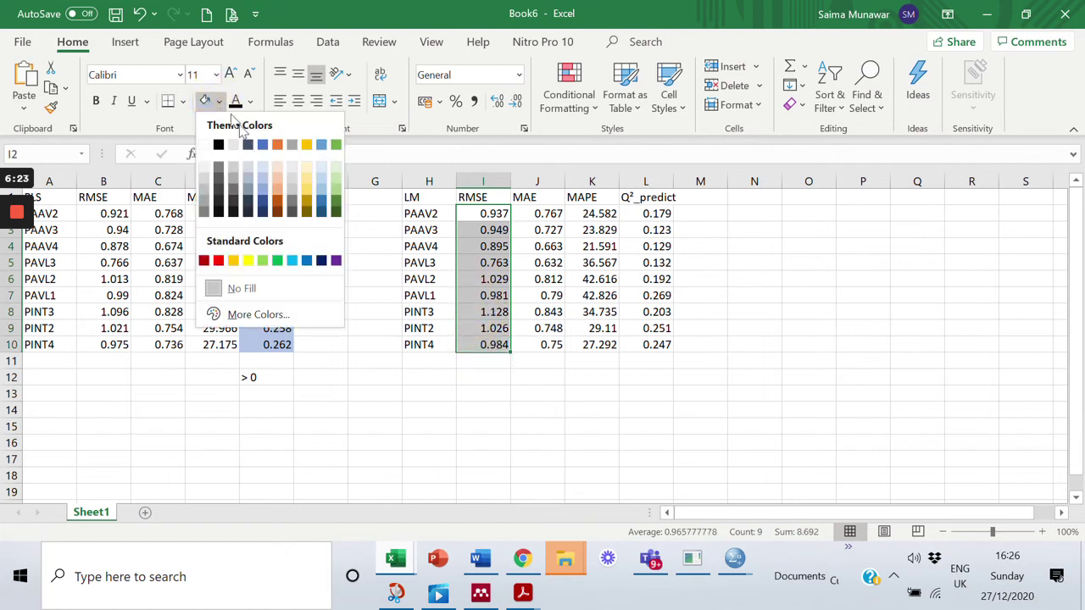
pyautogui.click(294, 166)
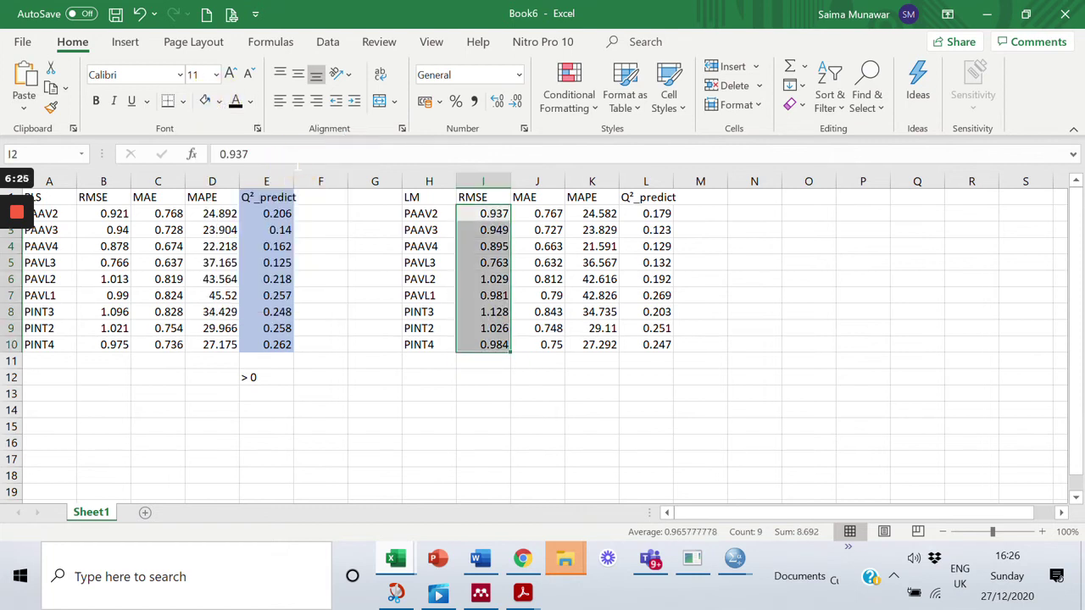
pyautogui.moveTo(103, 214); pyautogui.dragTo(110, 345)
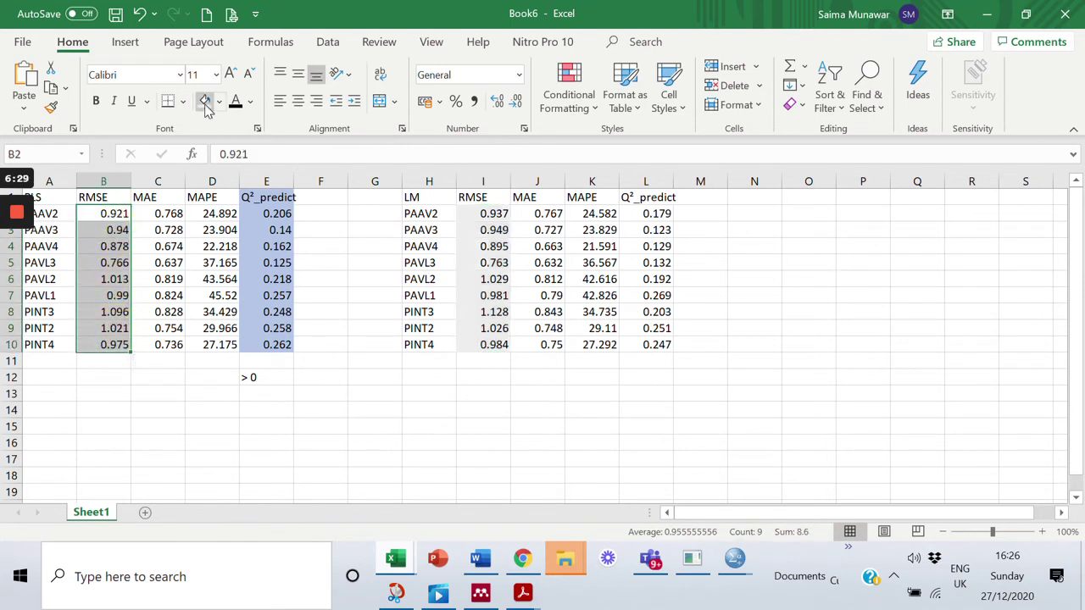
pyautogui.click(204, 101)
pyautogui.click(366, 293)
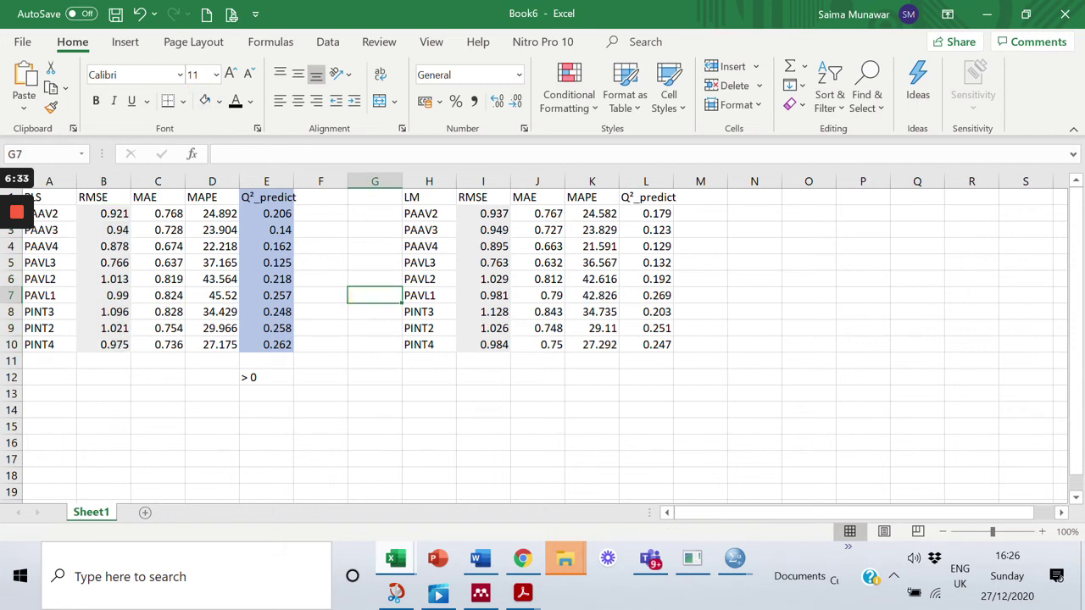
# Step: Highlight LM RMSE cells I3 and I4 light green
pyautogui.click(483, 214)
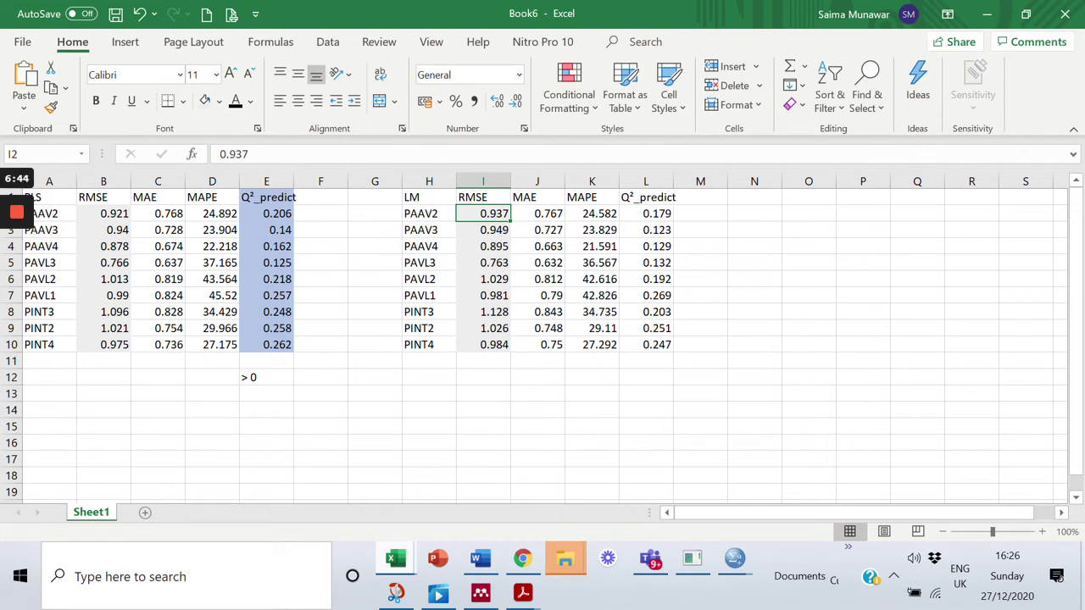
pyautogui.click(219, 100)
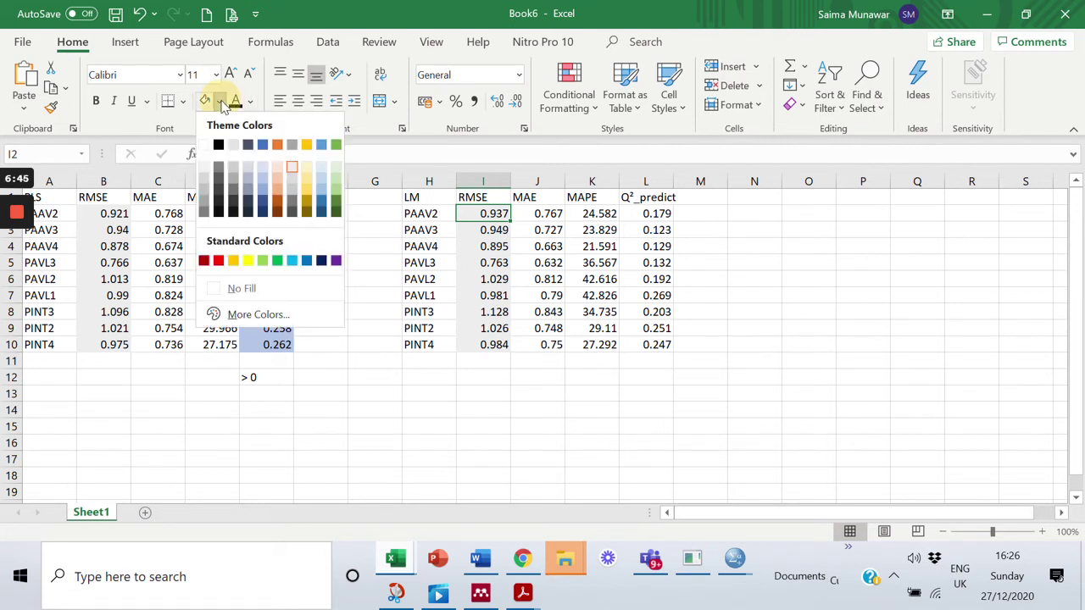
pyautogui.press('Escape')
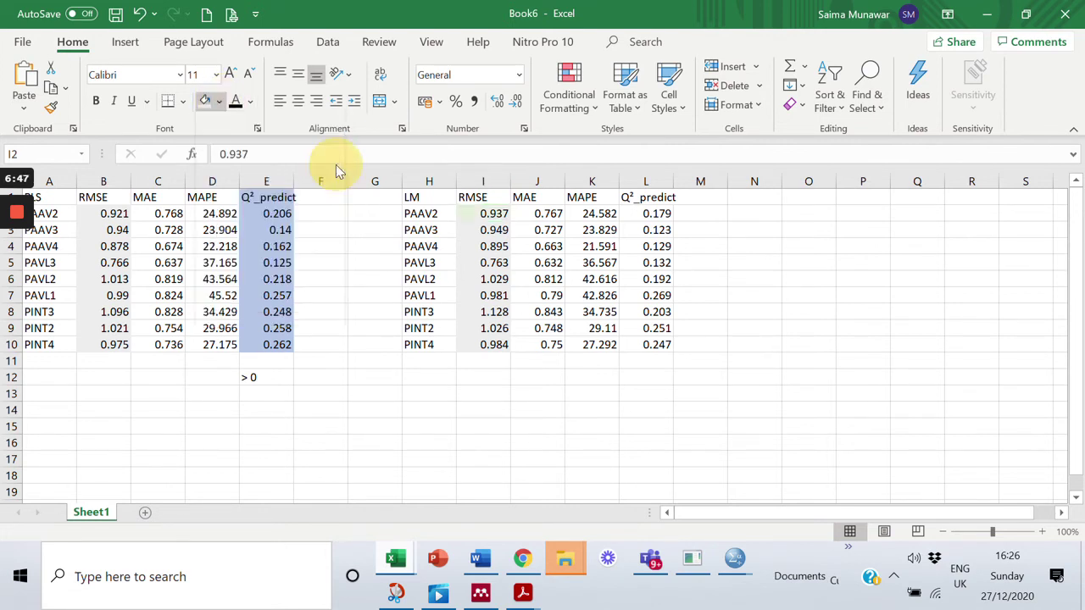
pyautogui.click(483, 246)
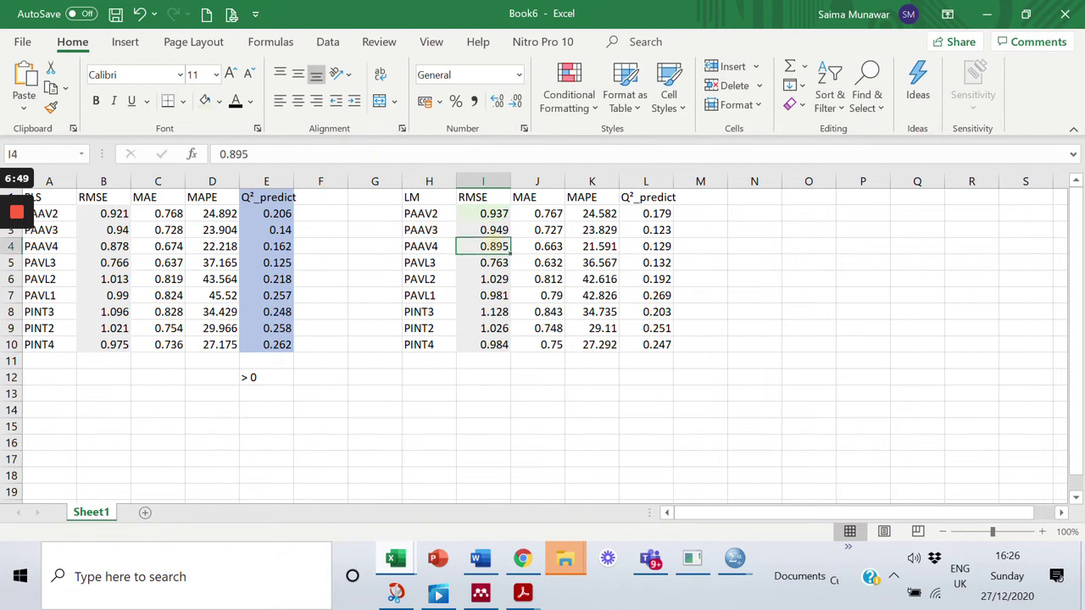
pyautogui.click(483, 229)
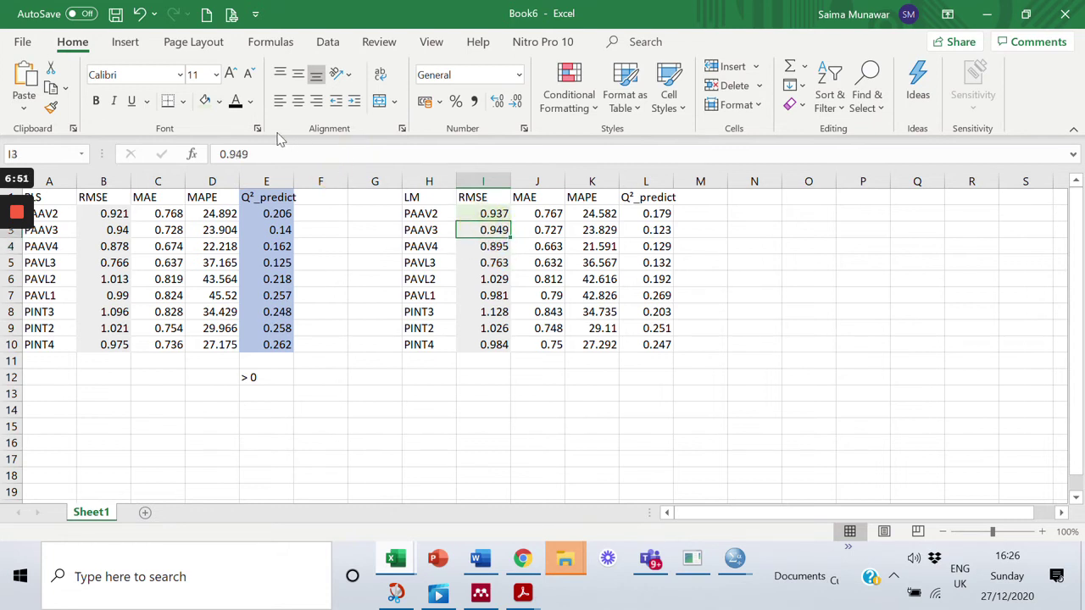
pyautogui.click(205, 103)
pyautogui.click(483, 246)
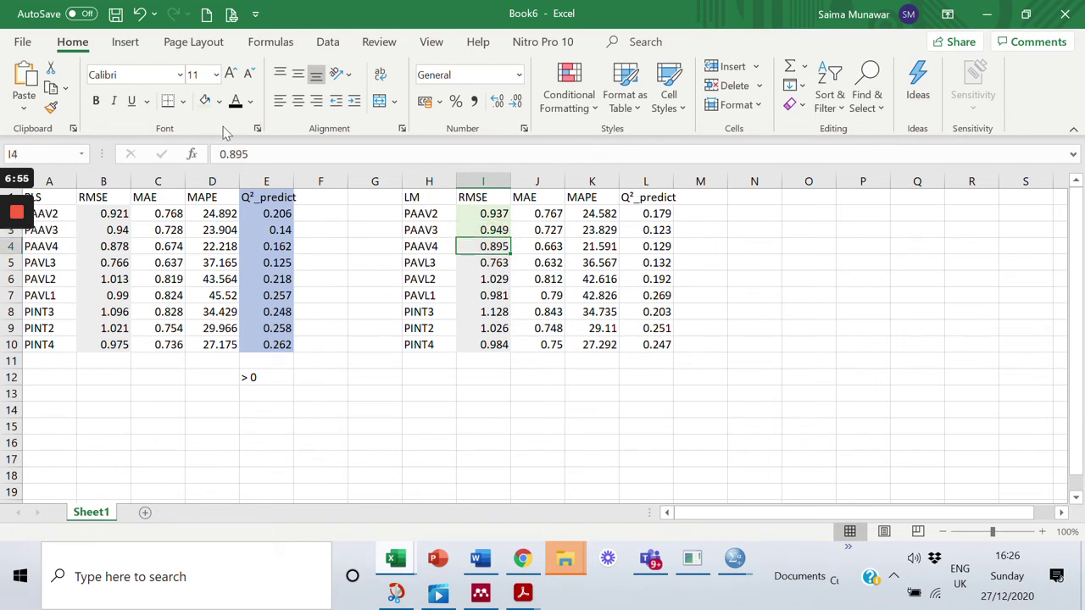
pyautogui.click(205, 103)
# Step: Highlight LM RMSE cells I6 through I10 light green
pyautogui.click(483, 263)
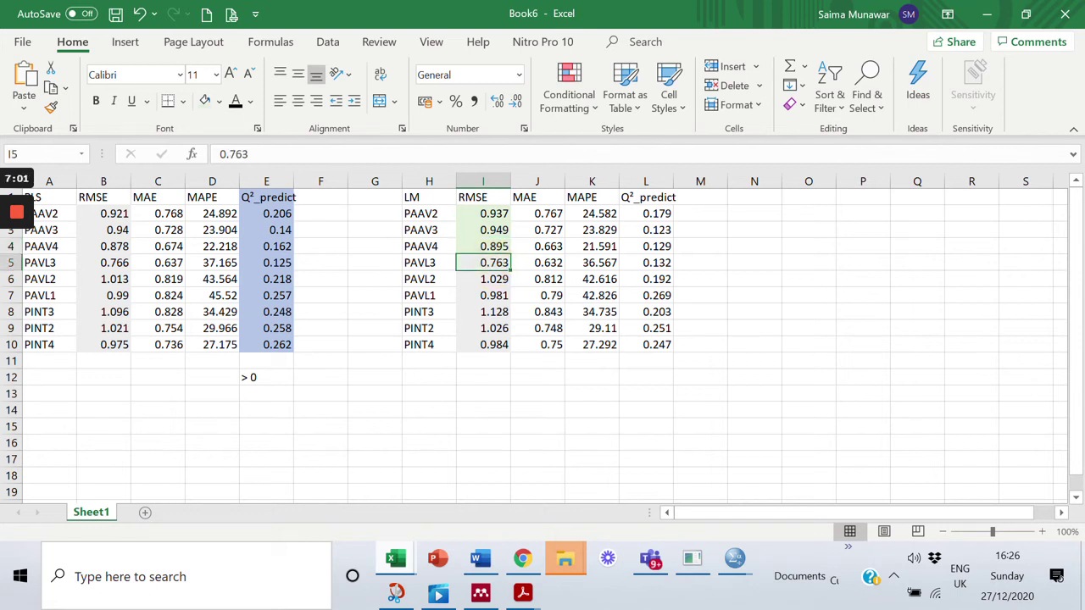
pyautogui.click(483, 279)
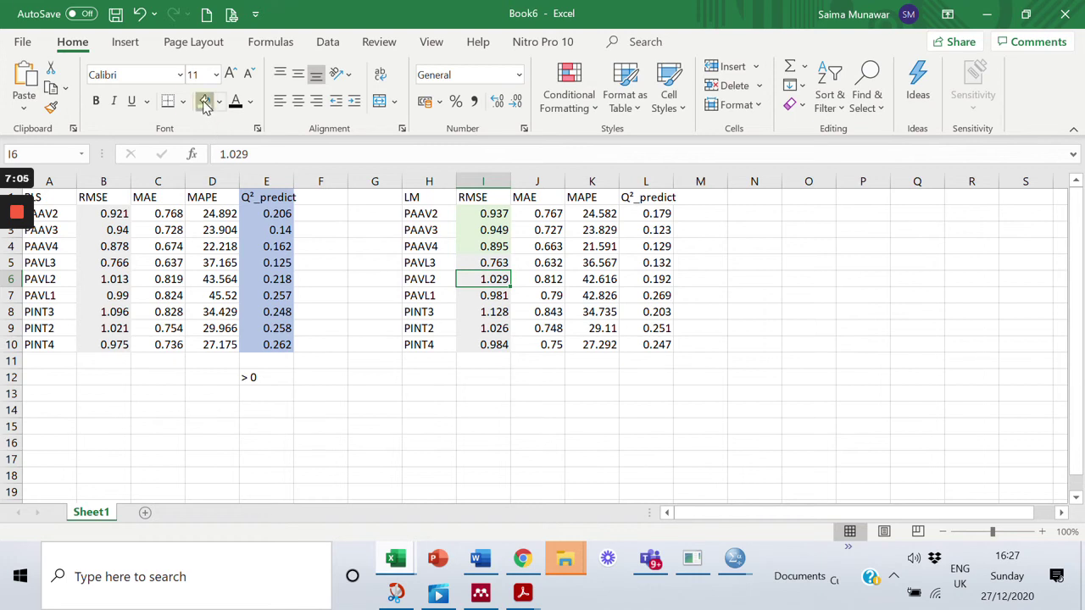
pyautogui.click(483, 295)
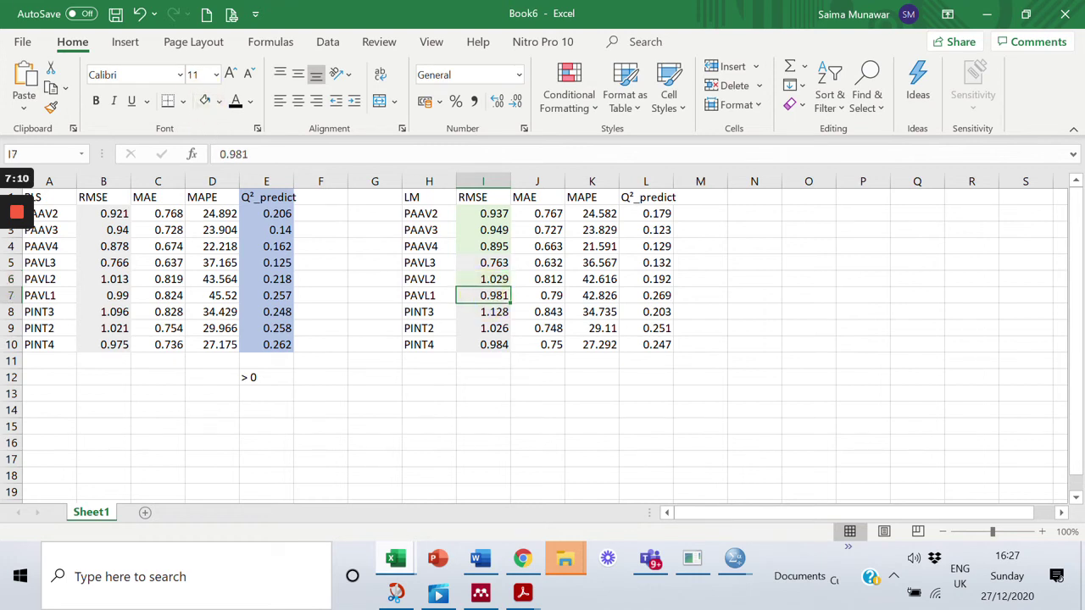
pyautogui.click(483, 311)
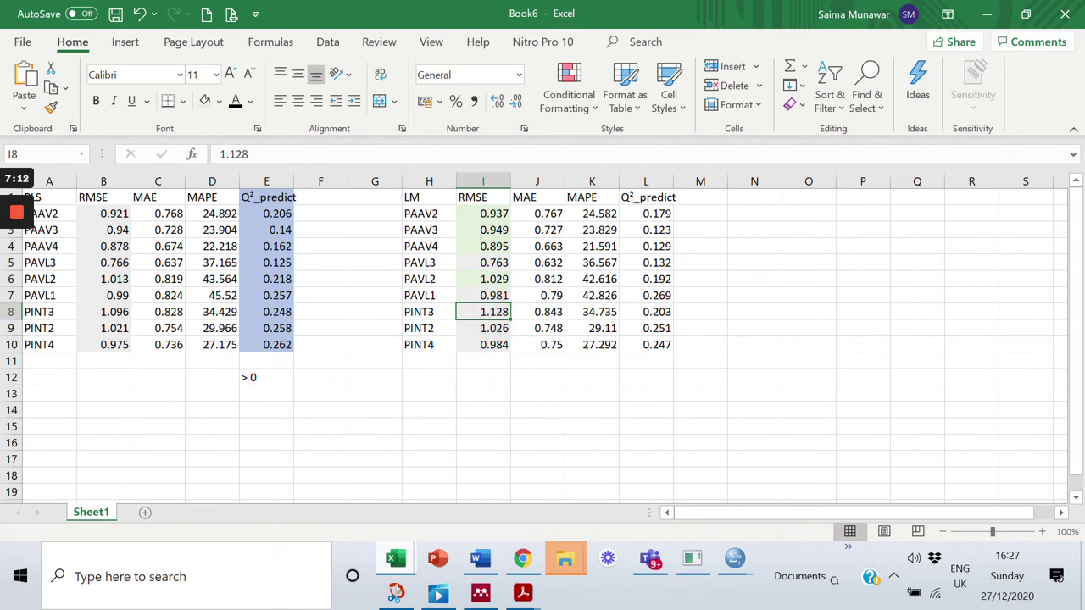
pyautogui.click(204, 100)
pyautogui.click(483, 328)
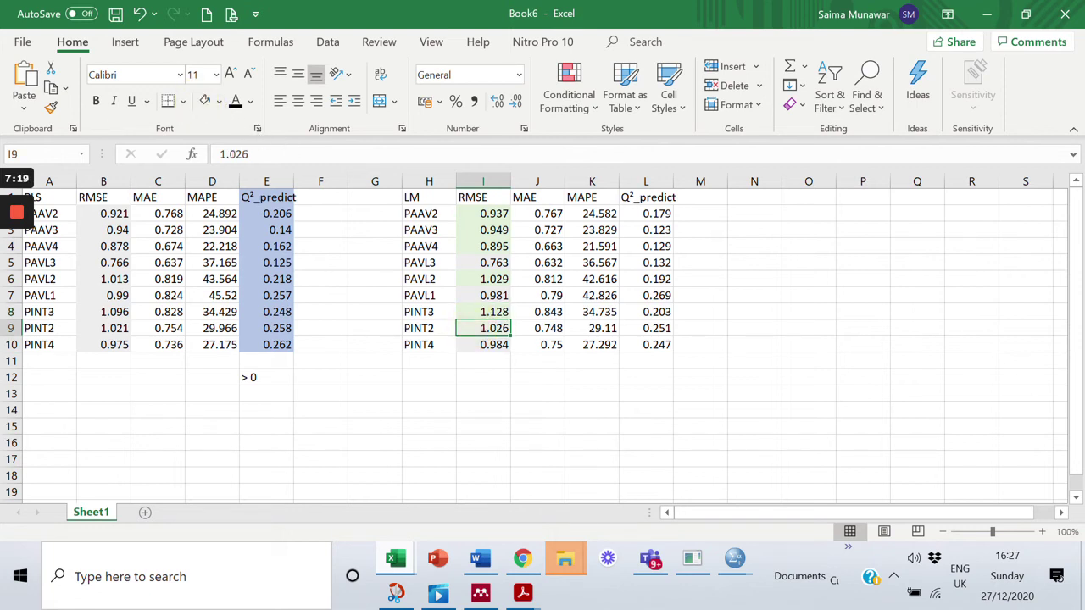
pyautogui.click(205, 100)
pyautogui.click(483, 344)
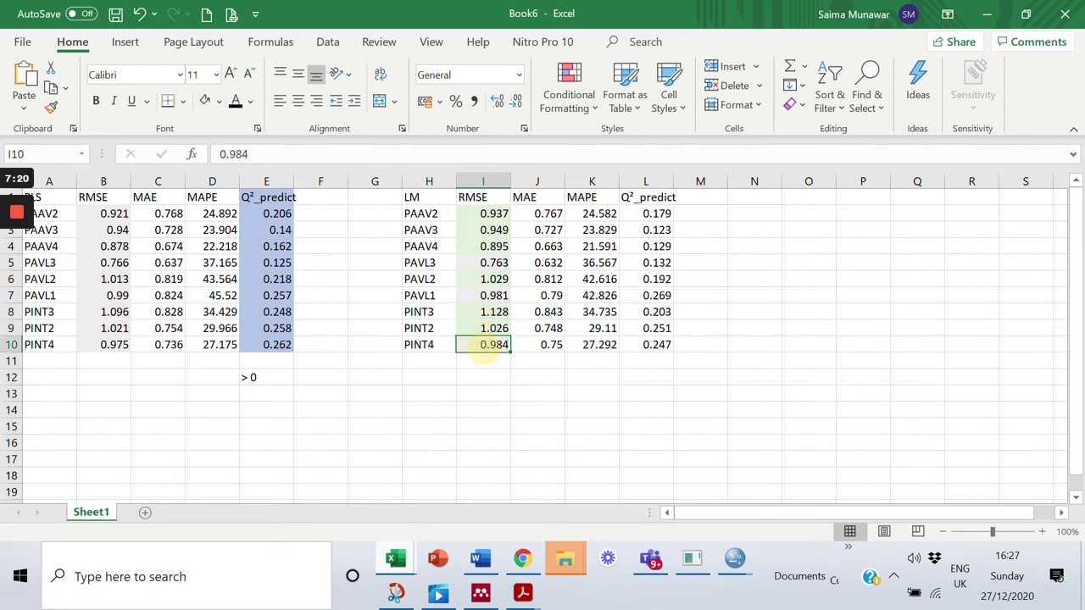
pyautogui.click(204, 100)
pyautogui.click(526, 392)
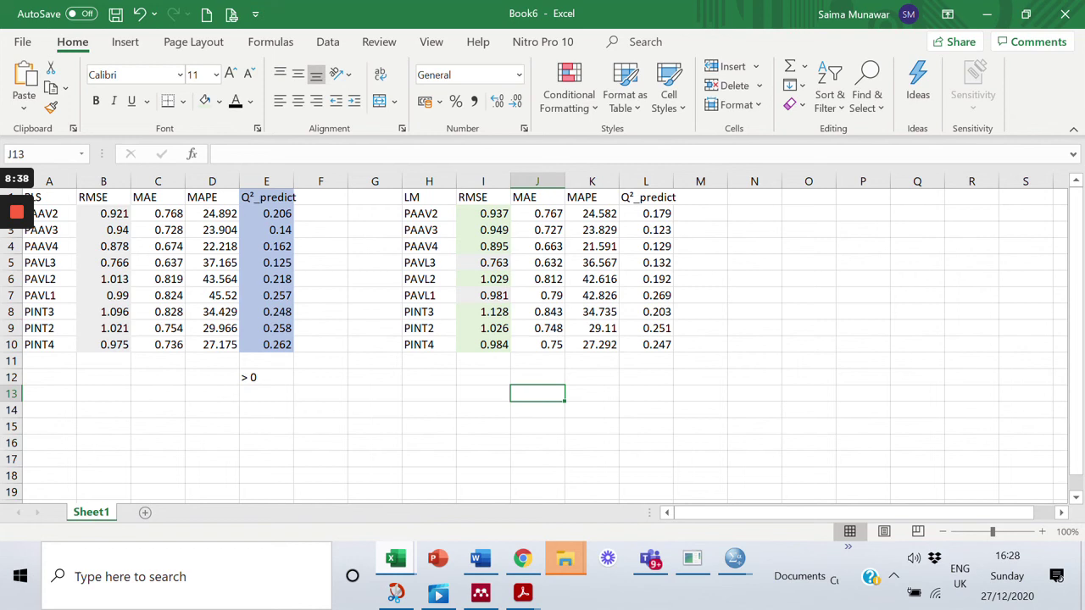
# Step: Enter the category none in I12 below the LM table
pyautogui.click(483, 377)
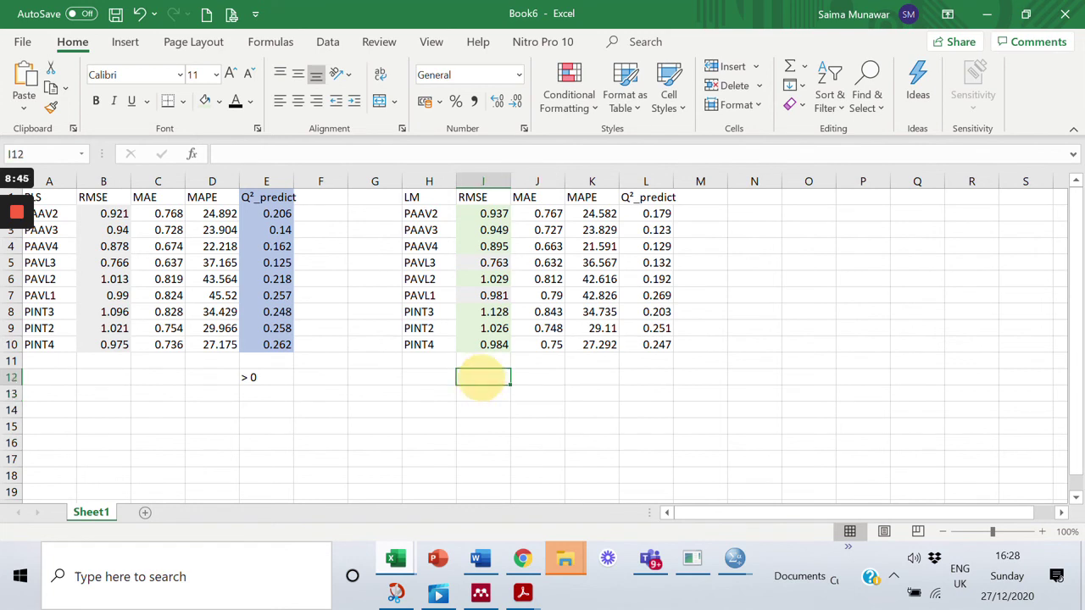
pyautogui.write('non')
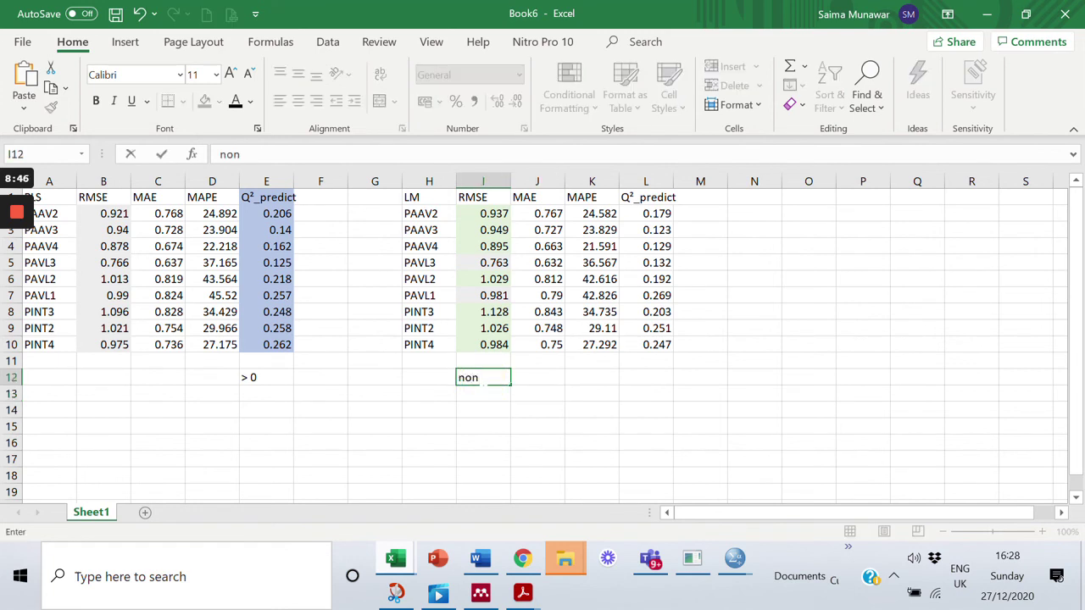
pyautogui.write('e')
pyautogui.hotkey('ctrl', 'Return')
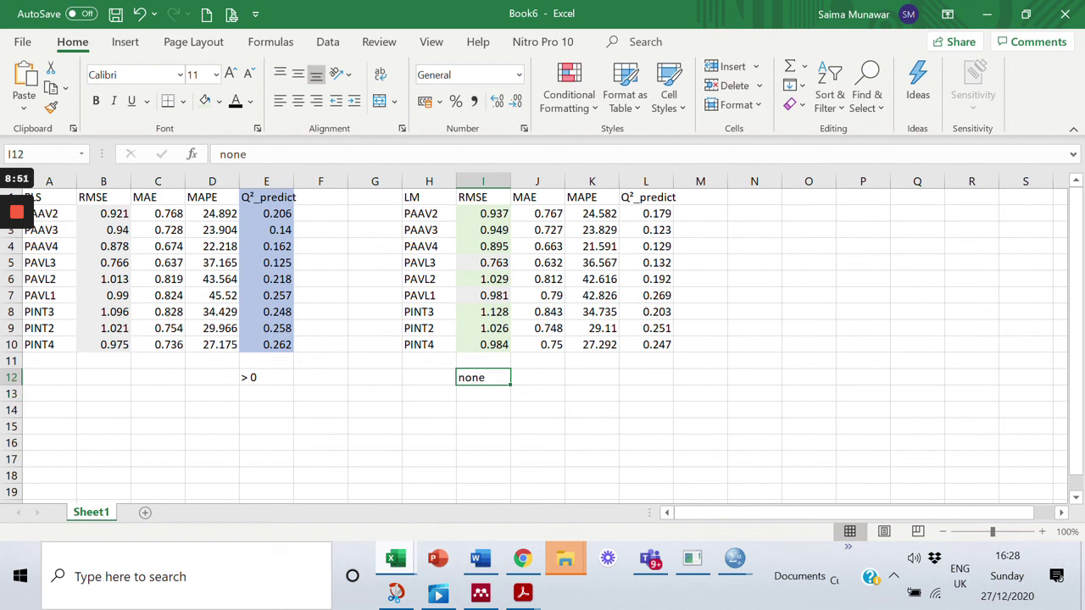
# Step: Enter minority, majority and all in I13:I15 beneath none
pyautogui.click(483, 393)
pyautogui.write('m')
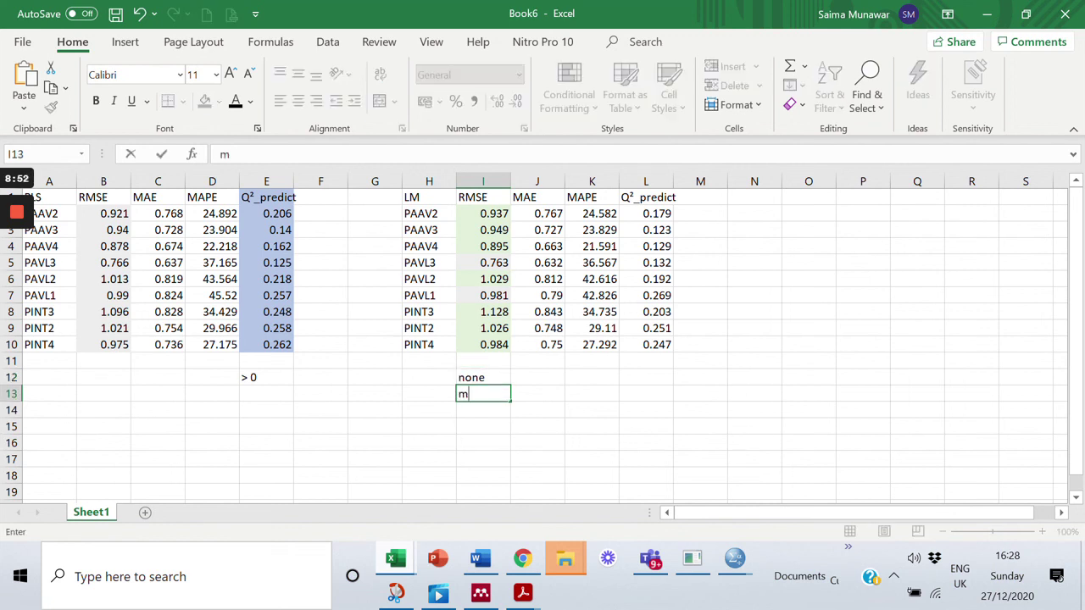
pyautogui.write('inority')
pyautogui.press('Return')
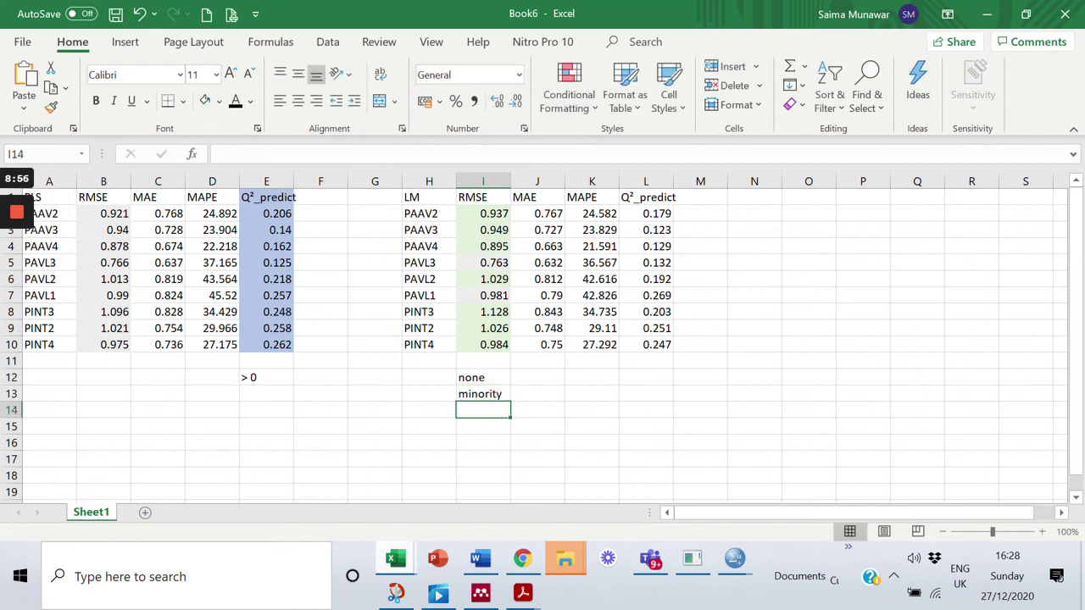
pyautogui.write('mah')
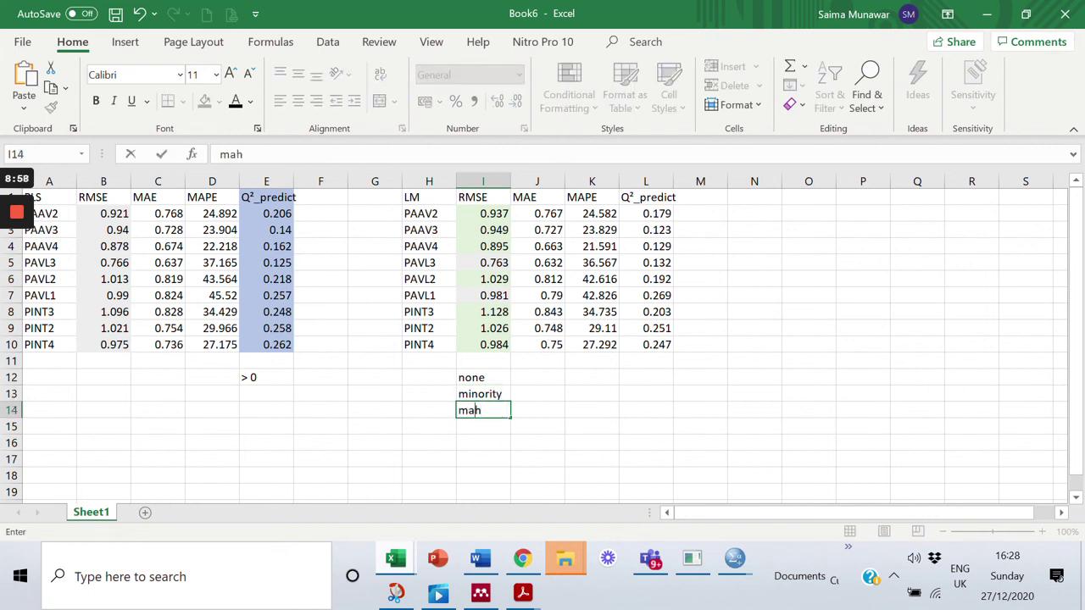
pyautogui.press('BackSpace')
pyautogui.write('jority')
pyautogui.press('Return')
pyautogui.write('a')
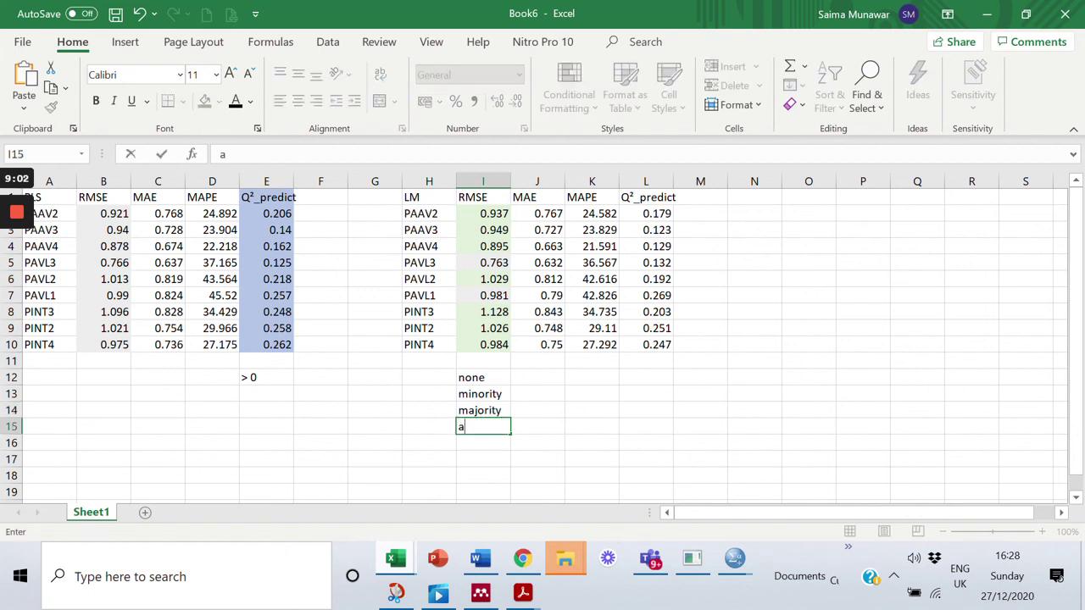
pyautogui.write('ll')
pyautogui.click(537, 410)
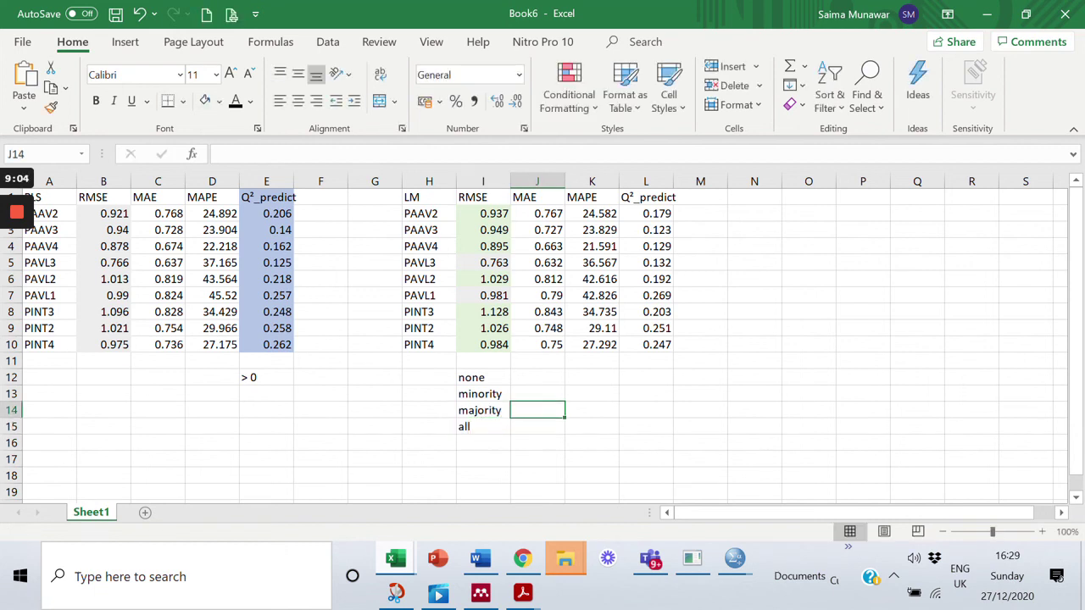
pyautogui.press('Up')
pyautogui.press('Up')
# Step: Enter LM>PLS in J12 and fill it down through row 16
pyautogui.write('LM')
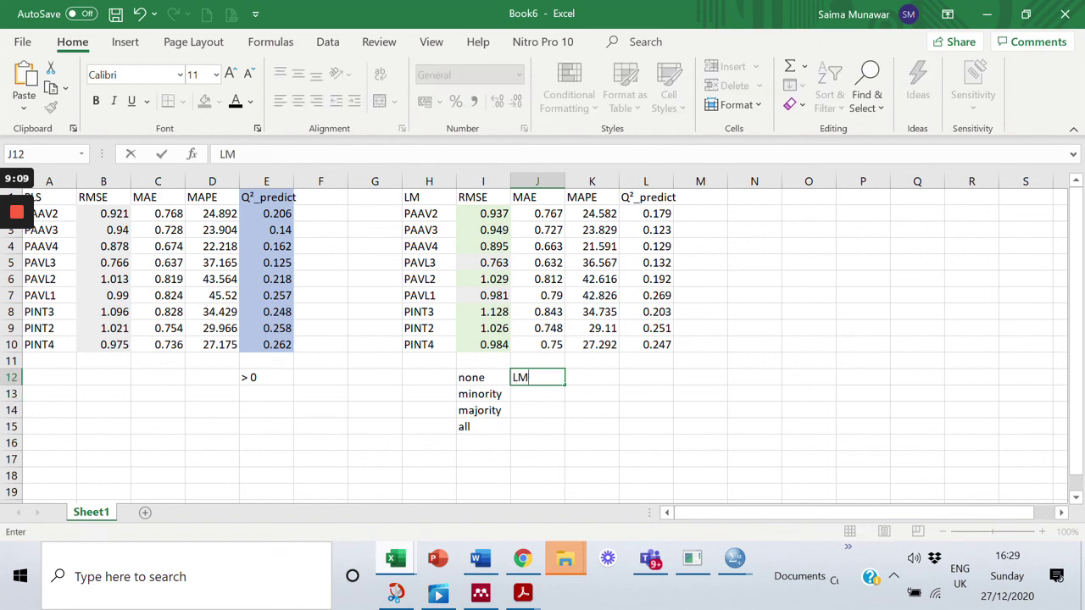
pyautogui.write('>PLS')
pyautogui.hotkey('ctrl', 'Return')
pyautogui.press('Return')
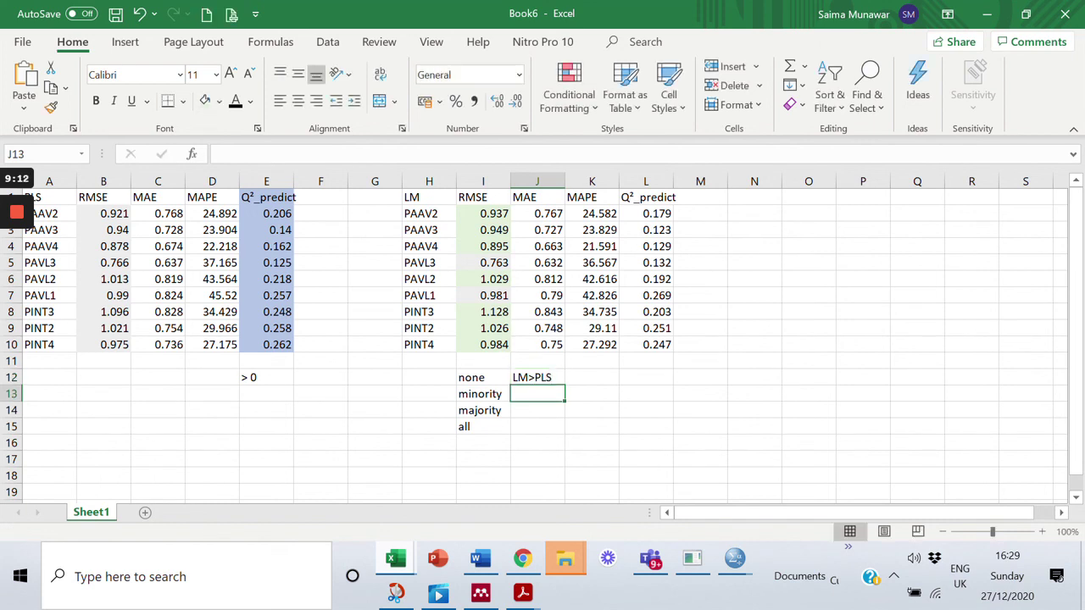
pyautogui.press('Up')
pyautogui.moveTo(537, 371)
pyautogui.mouseDown()
pyautogui.moveTo(550, 392)
pyautogui.moveTo(555, 382)
pyautogui.mouseUp()
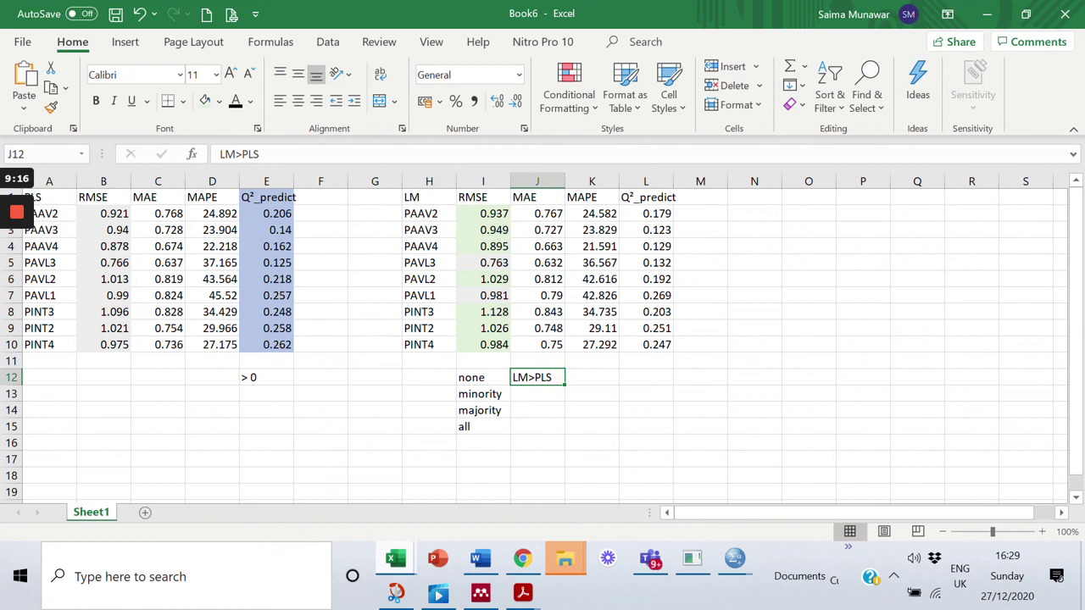
pyautogui.moveTo(565, 385); pyautogui.dragTo(563, 446)
# Step: Reword J12 to 'RMSE is LM>PLS', fill it down to J15, and clear J16
pyautogui.click(537, 378)
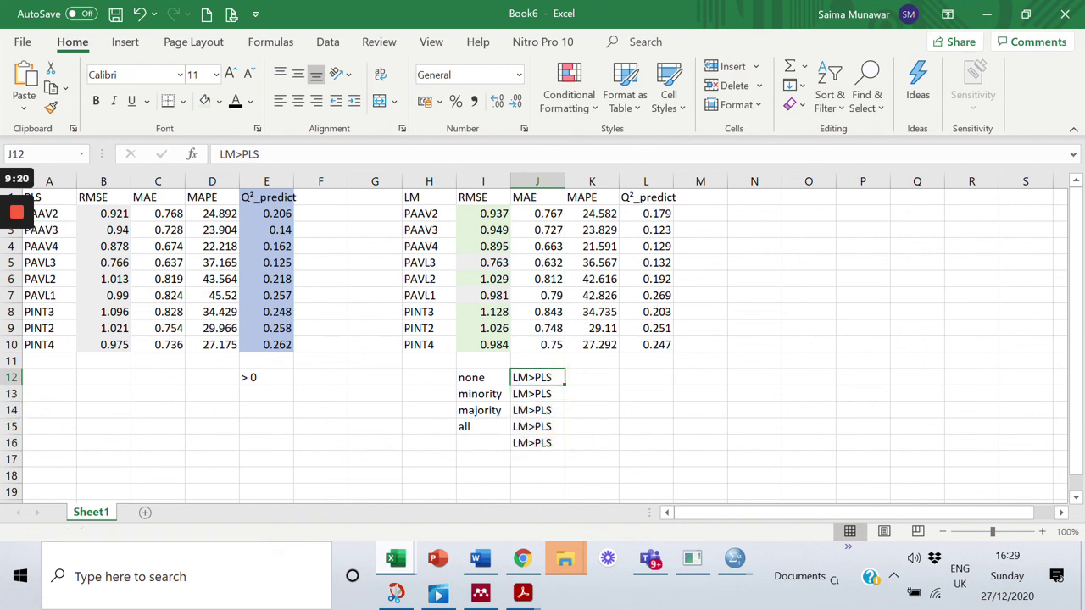
pyautogui.click(219, 153)
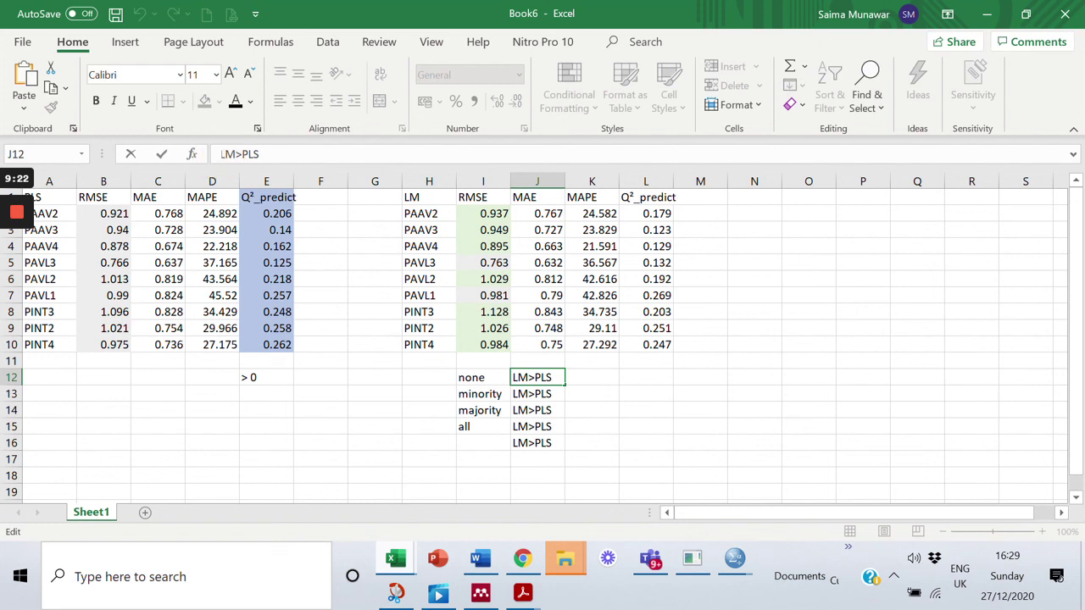
pyautogui.write('RMS')
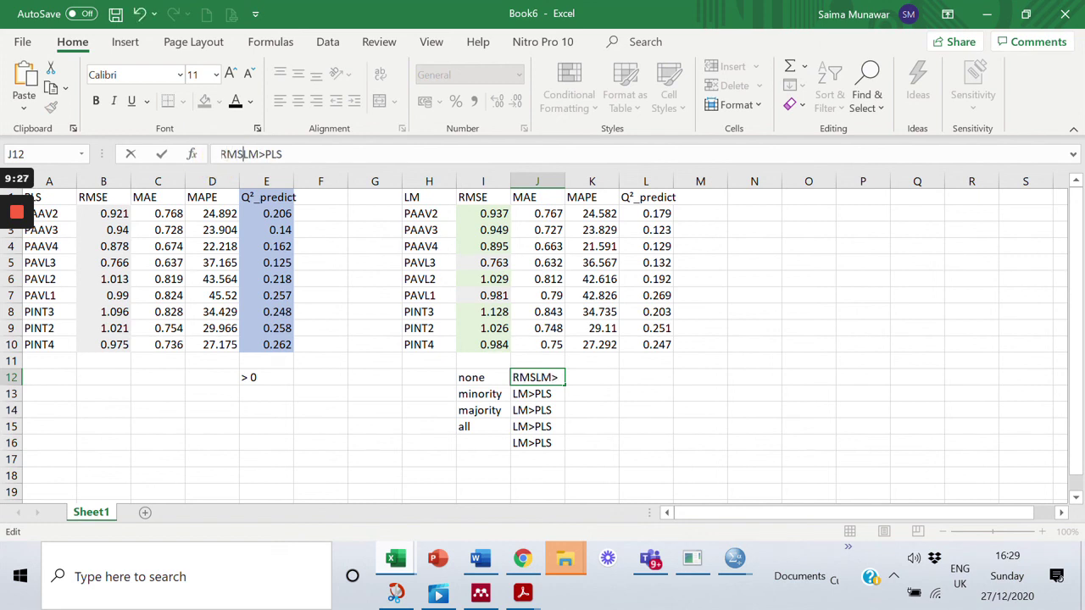
pyautogui.write('E ')
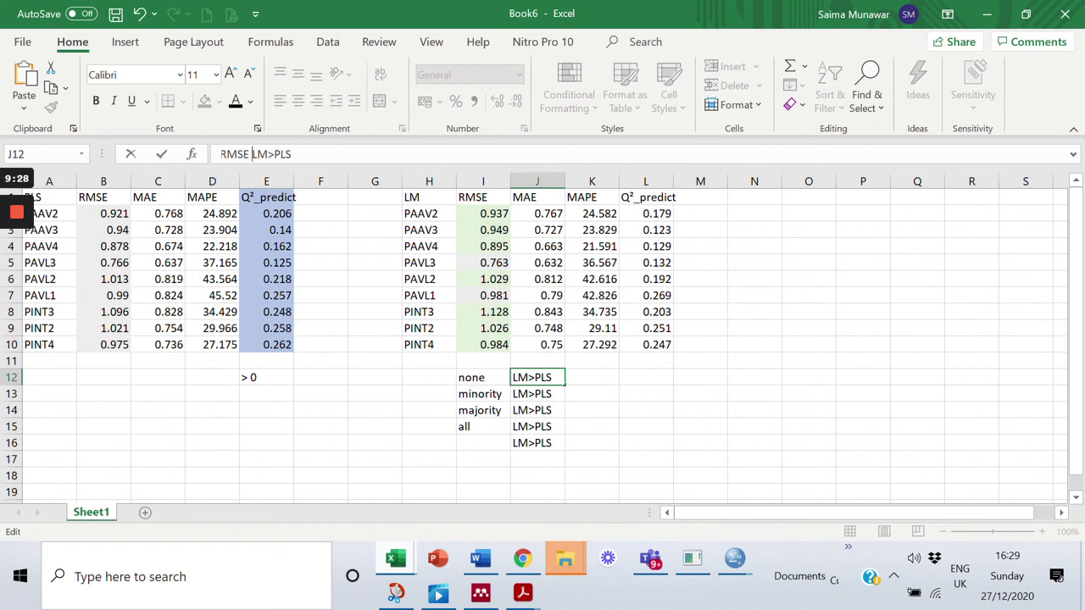
pyautogui.write('is')
pyautogui.press('Return')
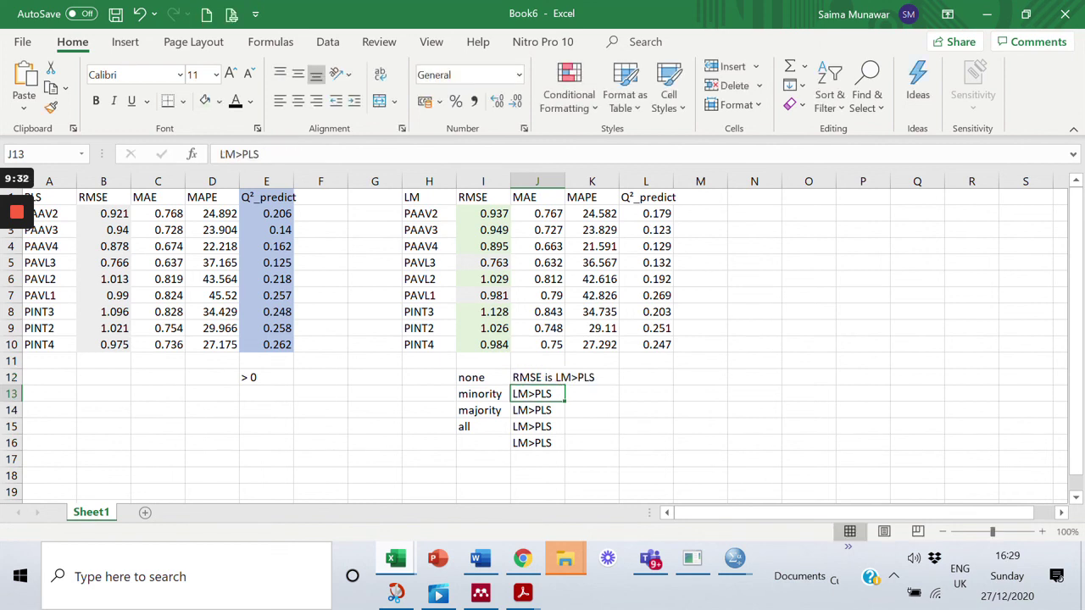
pyautogui.click(557, 379)
pyautogui.moveTo(564, 385); pyautogui.dragTo(565, 428)
pyautogui.click(534, 444)
pyautogui.press('Delete')
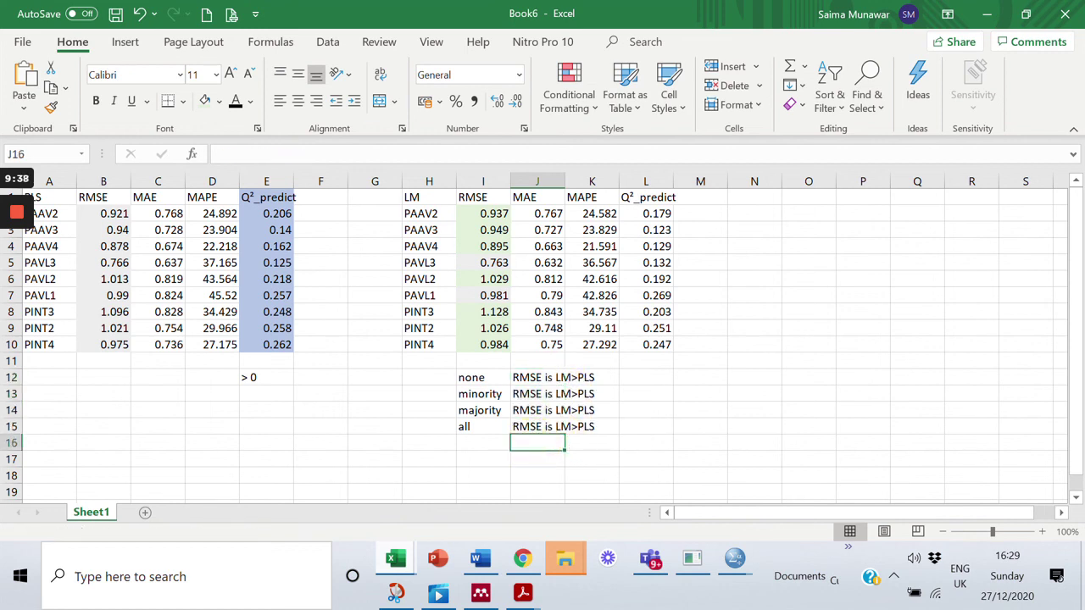
# Step: Place the label 'predictive power' in M12 beside the none row
pyautogui.click(646, 377)
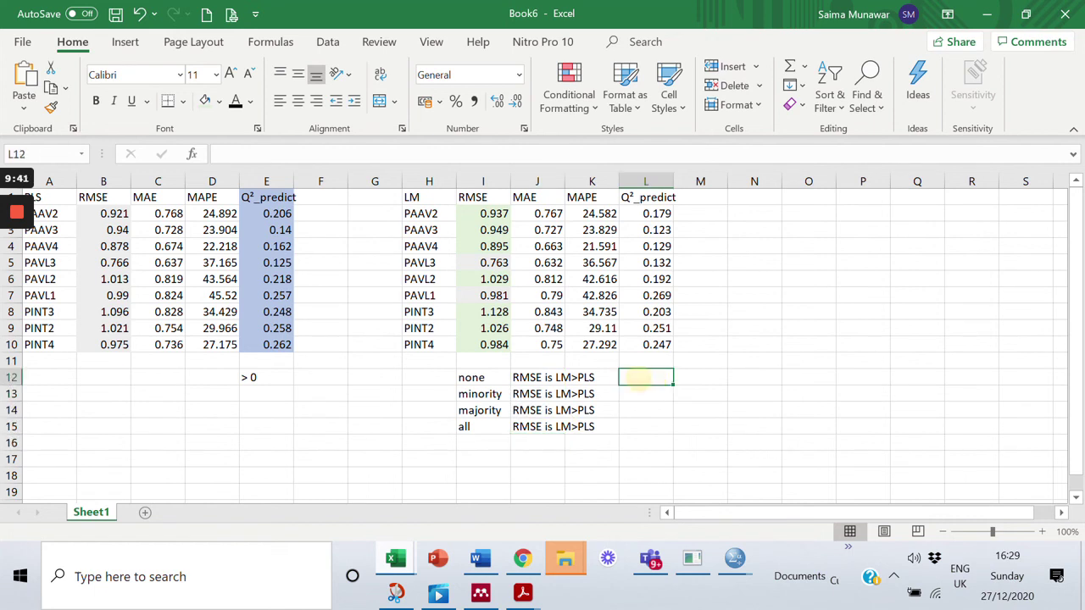
pyautogui.write('no ')
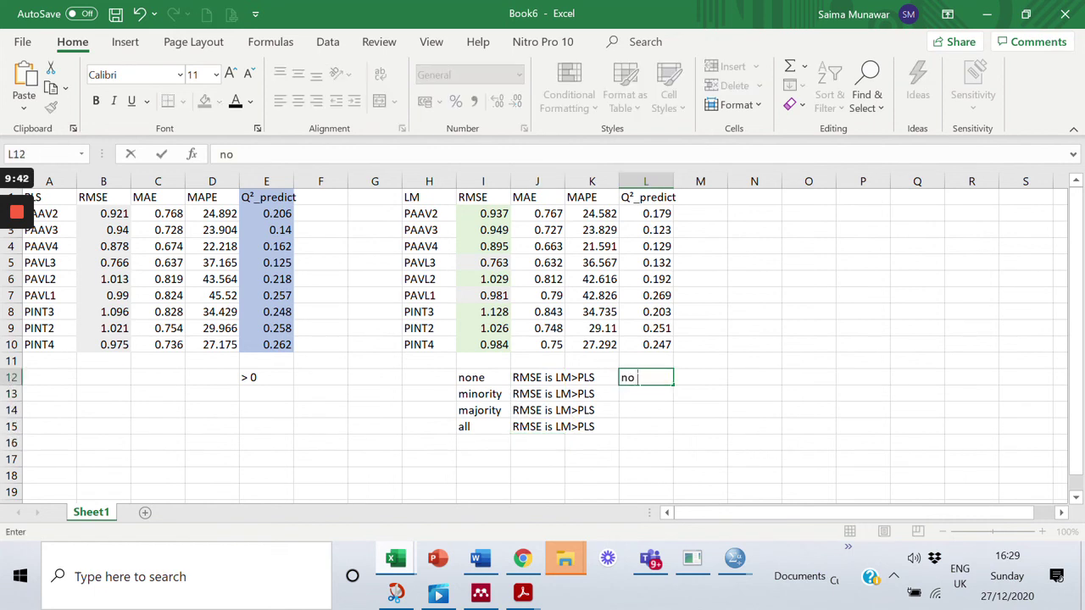
pyautogui.write('predictive powe')
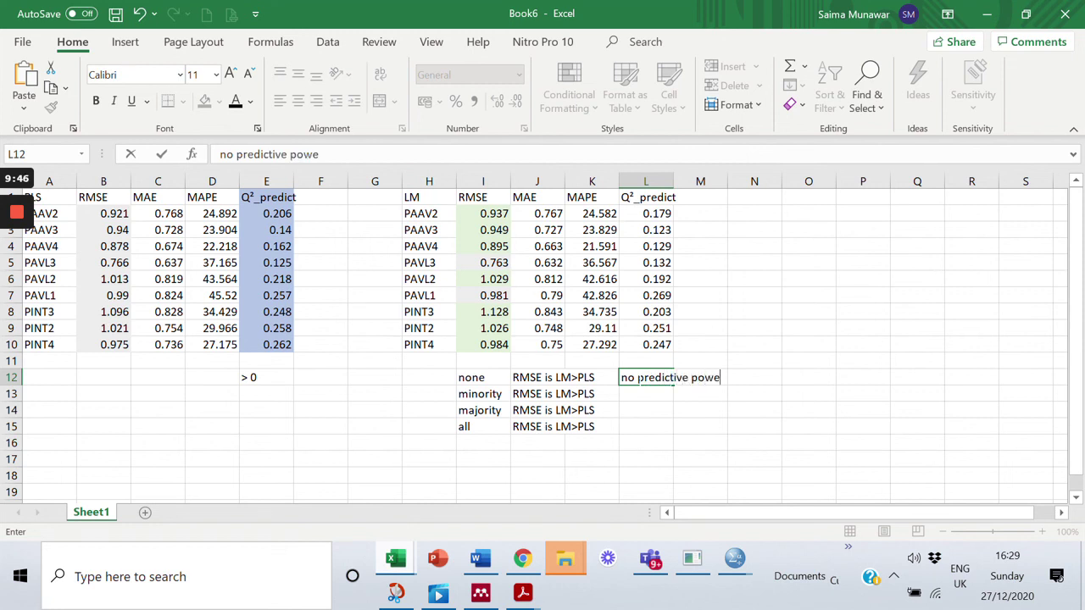
pyautogui.write('r')
pyautogui.click(639, 379)
pyautogui.doubleClick(627, 379)
pyautogui.press('Delete')
pyautogui.press('Delete')
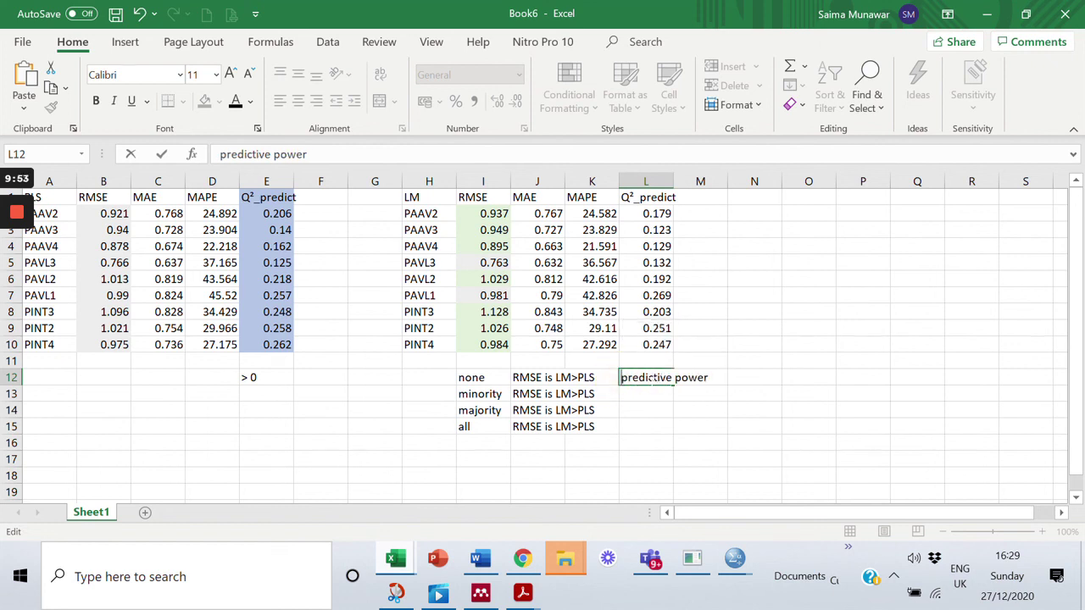
pyautogui.click(700, 411)
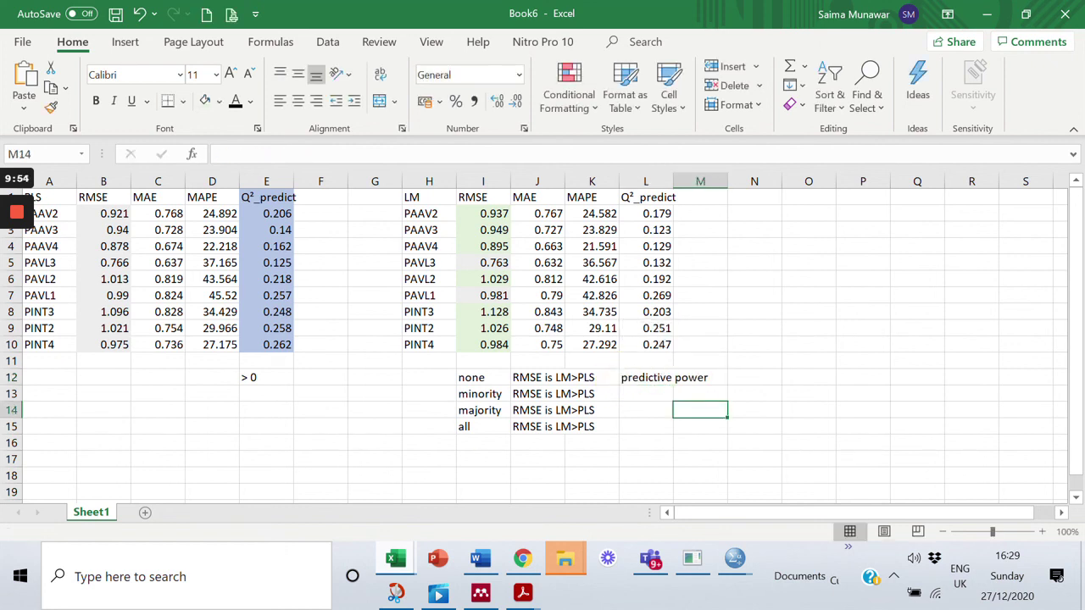
pyautogui.click(646, 377)
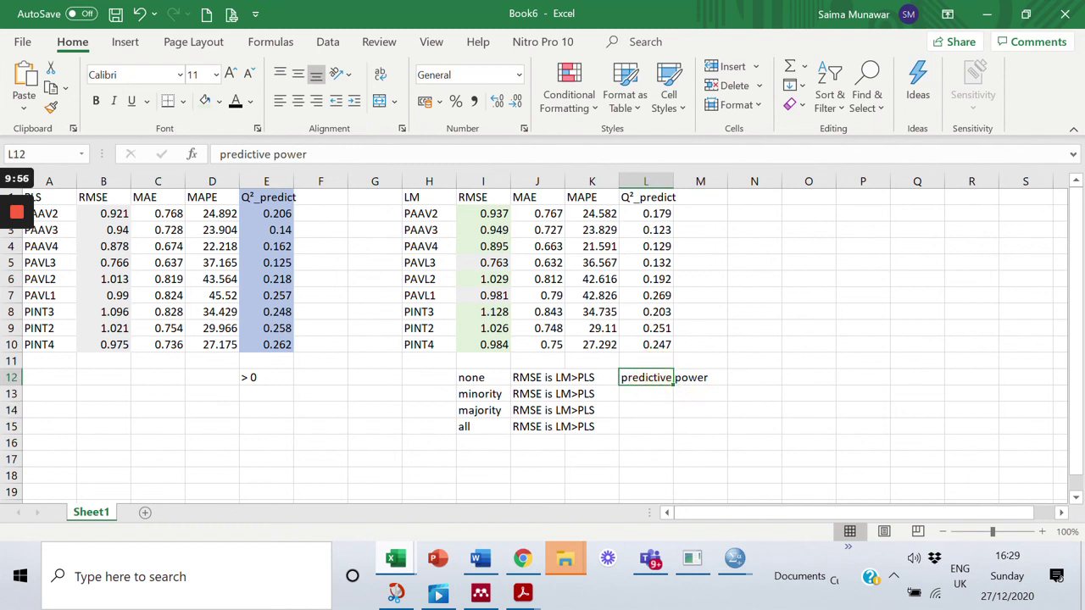
pyautogui.moveTo(672, 386); pyautogui.dragTo(697, 380)
# Step: Enter the levels no, low, moderate and high in L12:L15
pyautogui.click(646, 386)
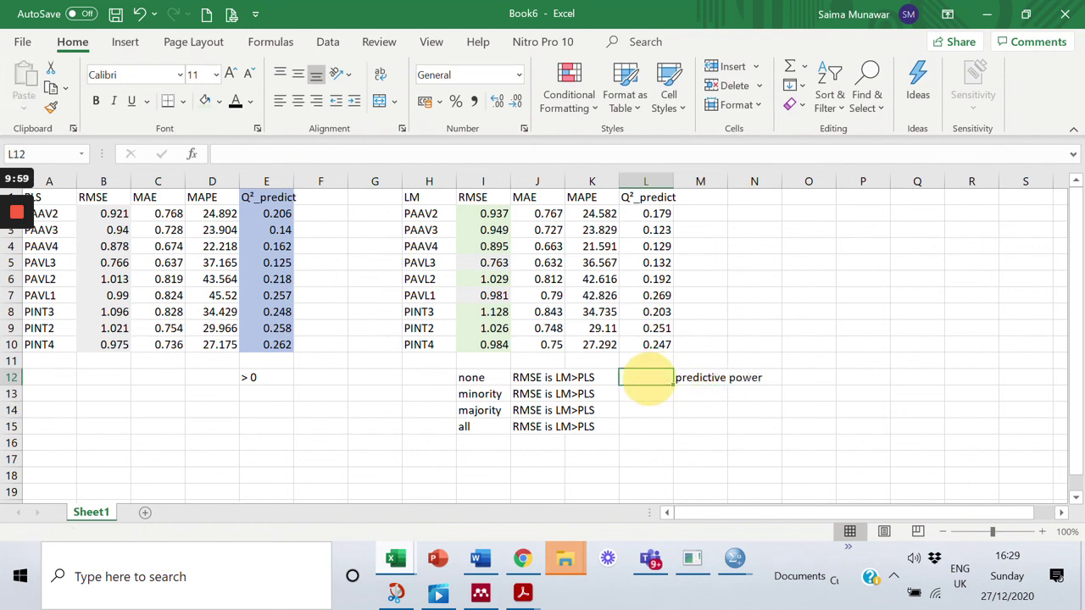
pyautogui.write('no')
pyautogui.press('Return')
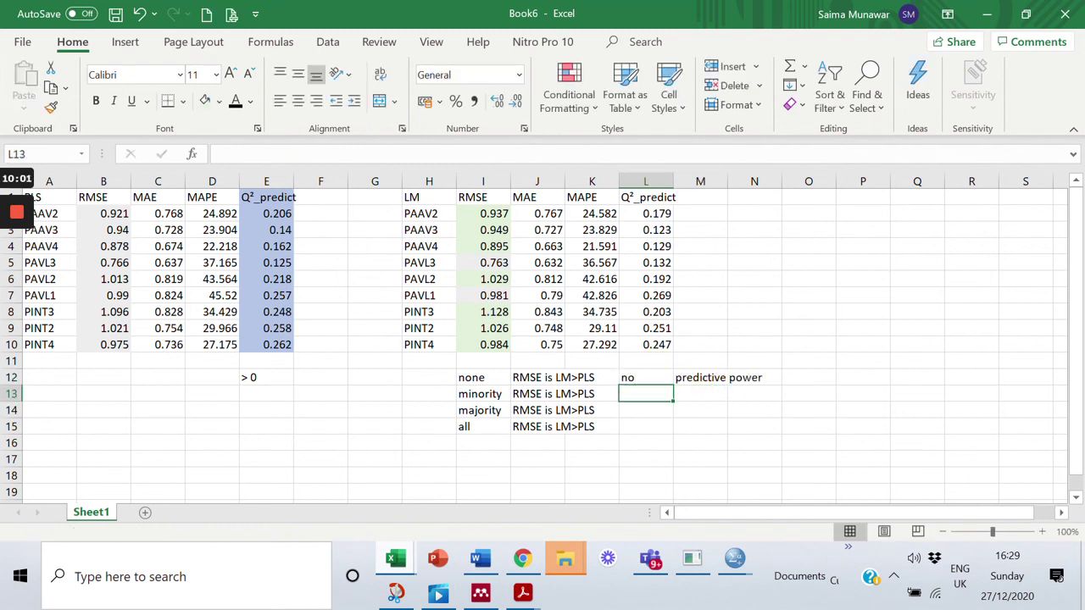
pyautogui.write('low')
pyautogui.press('Return')
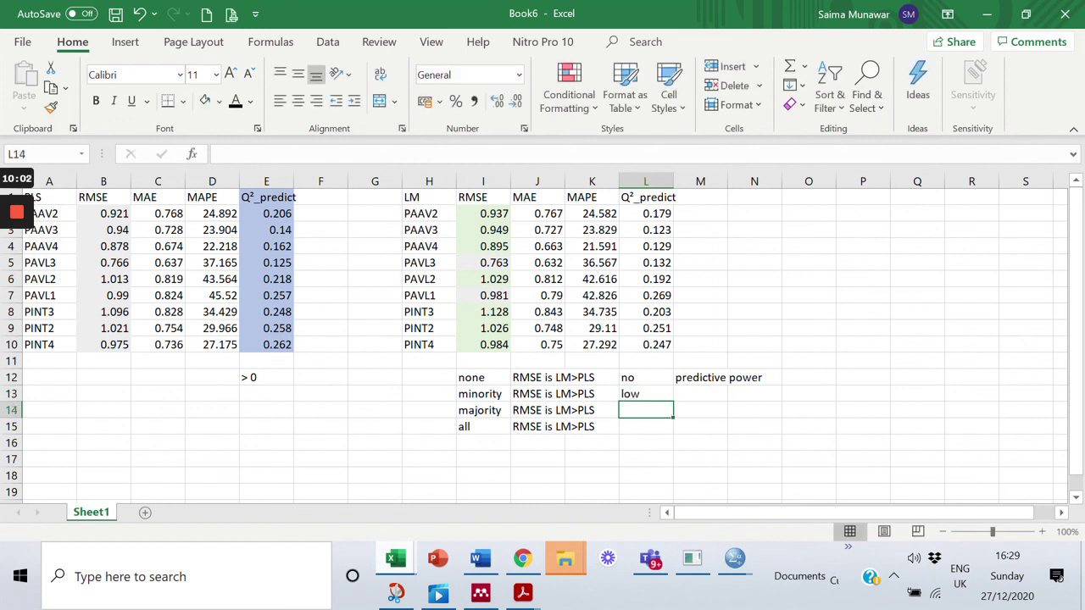
pyautogui.write('modera')
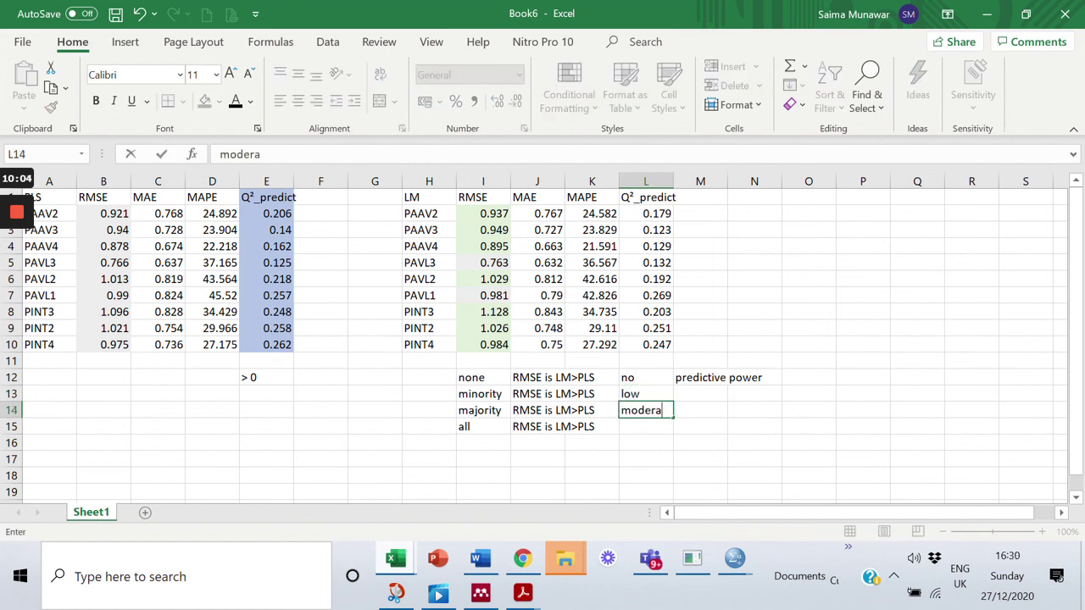
pyautogui.write('te')
pyautogui.press('Return')
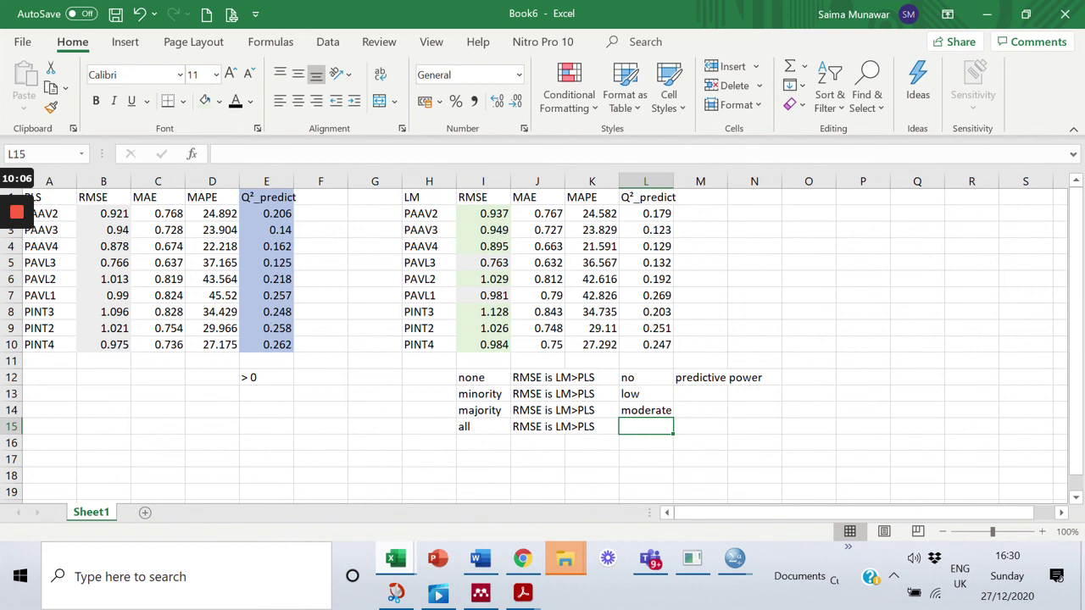
pyautogui.write('high')
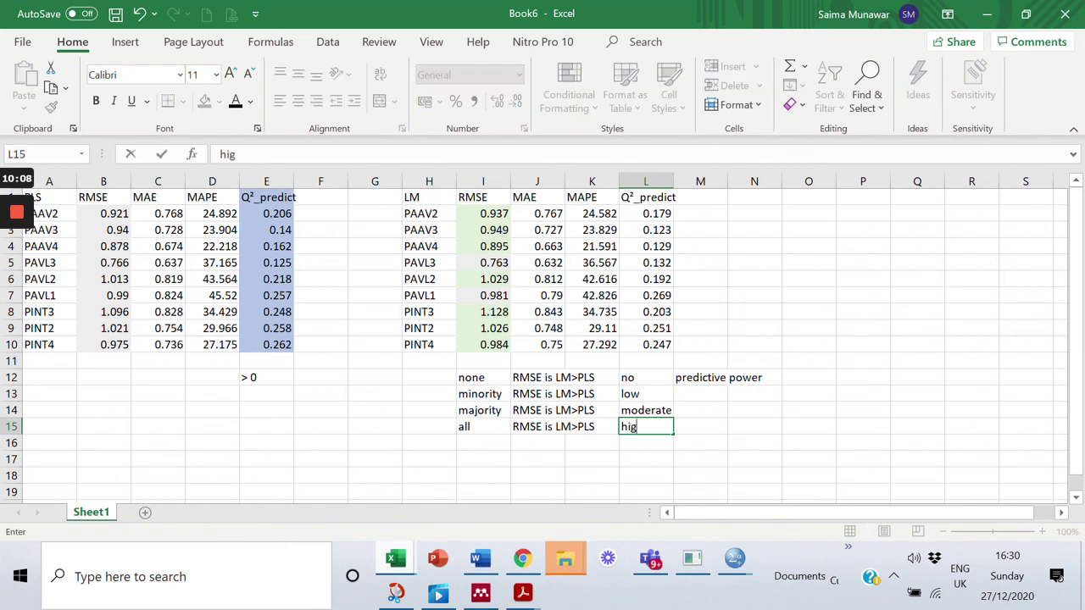
pyautogui.click(775, 455)
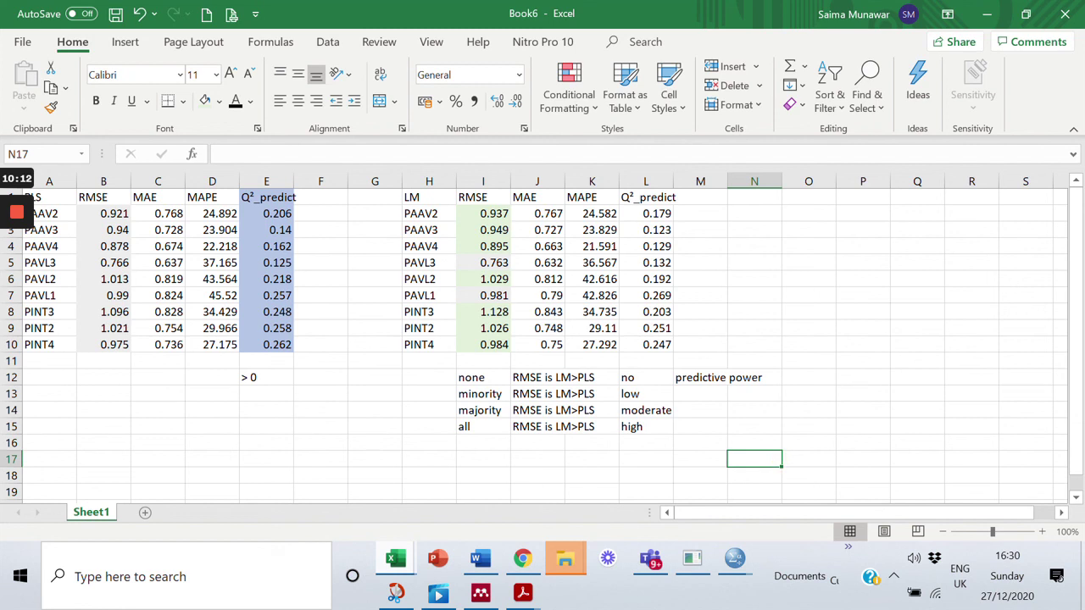
pyautogui.moveTo(15, 218)
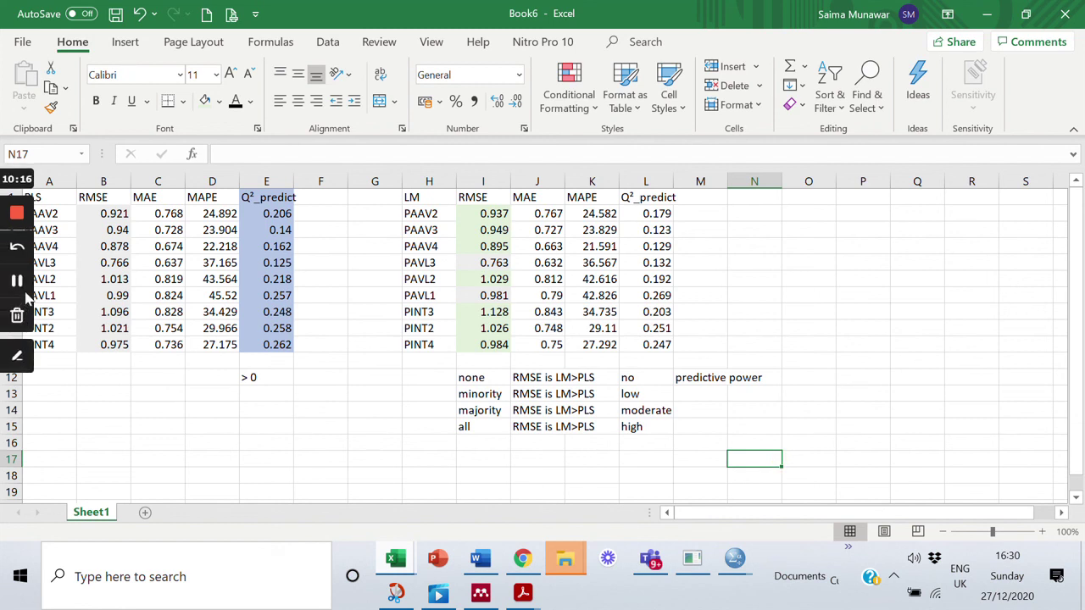